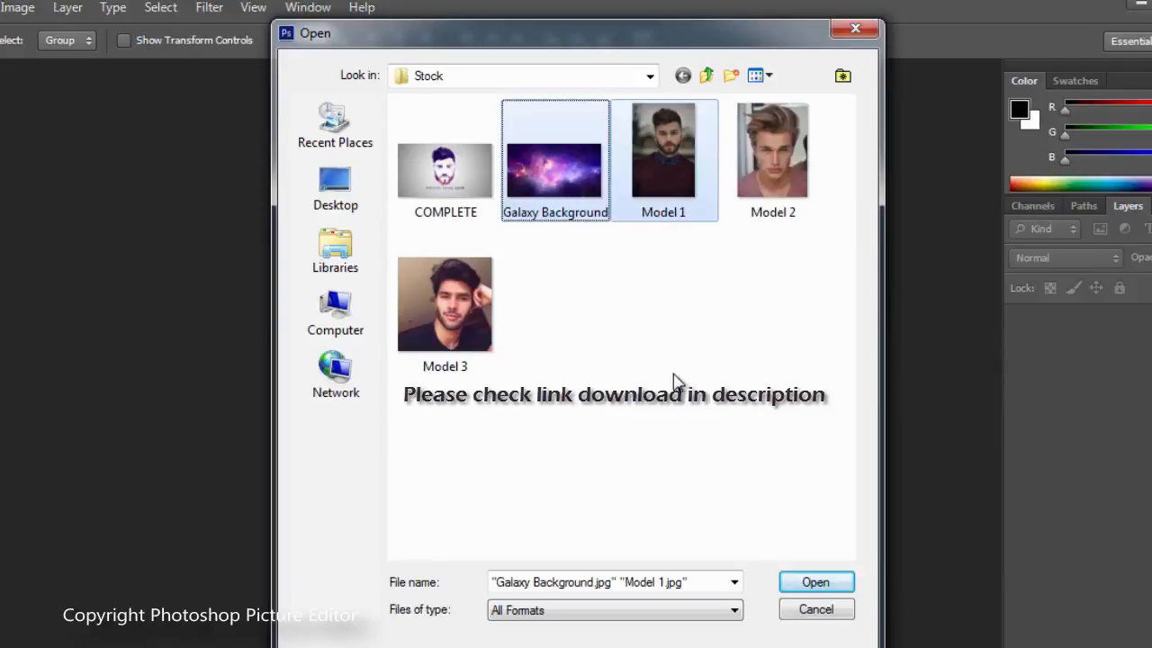
Open Galaxy Background.jpg and Model 1.jpg, and choose the Polygonal Lasso tool for the Model 1 image
left_click(788, 585)
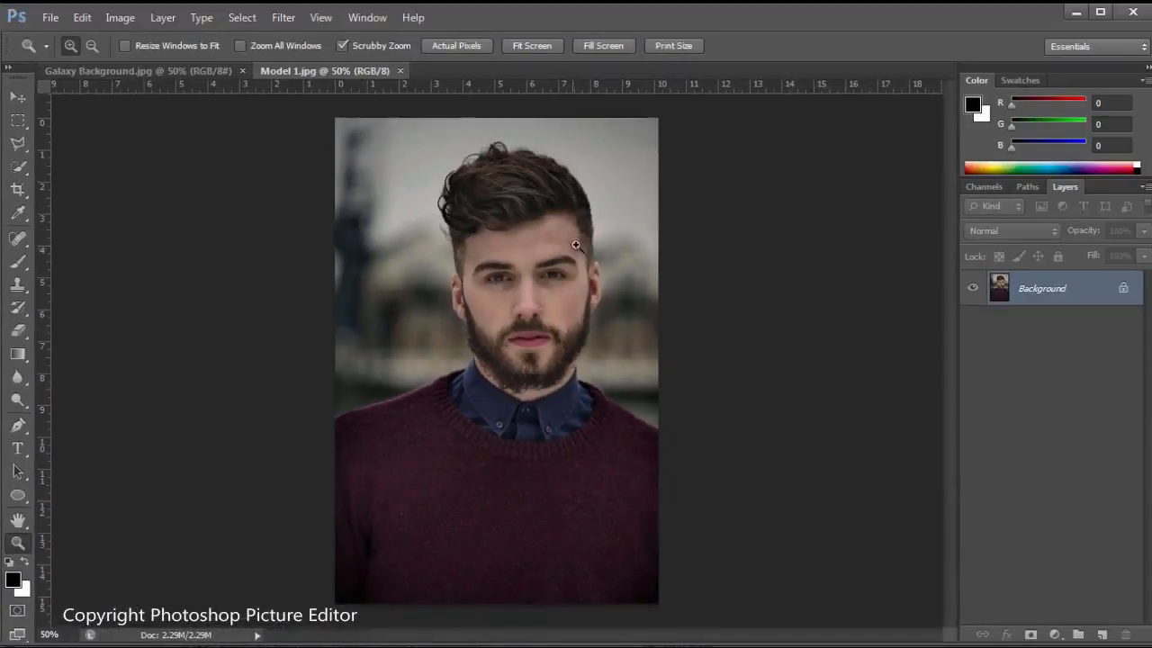
left_click_drag(573, 249, 625, 259)
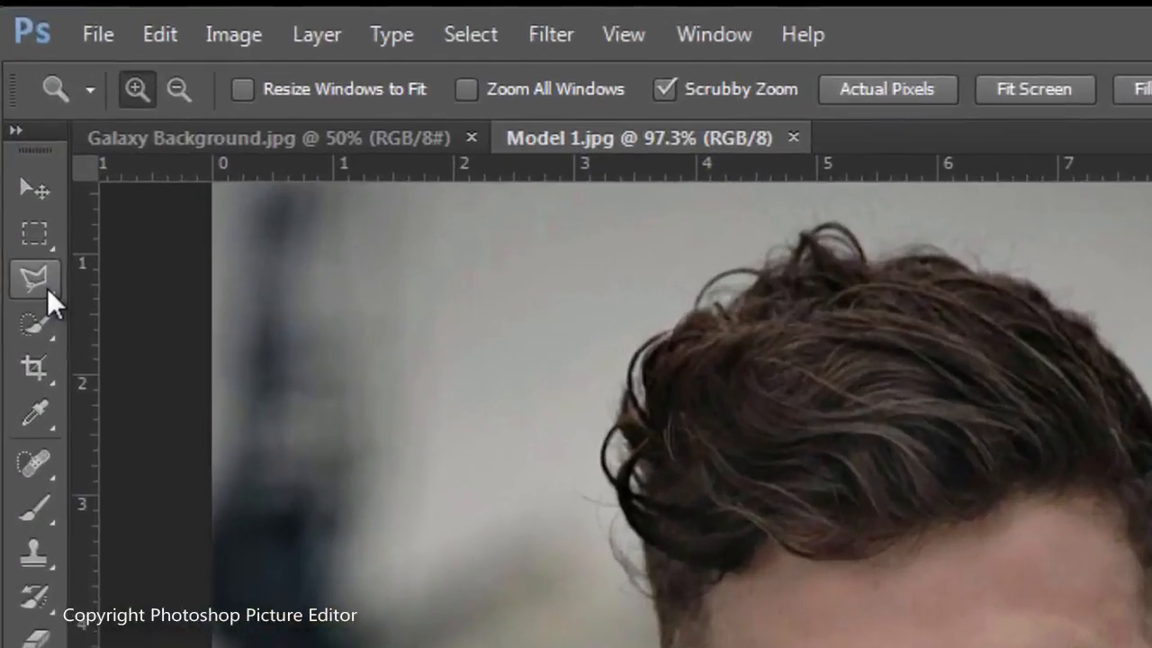
left_click(18, 143)
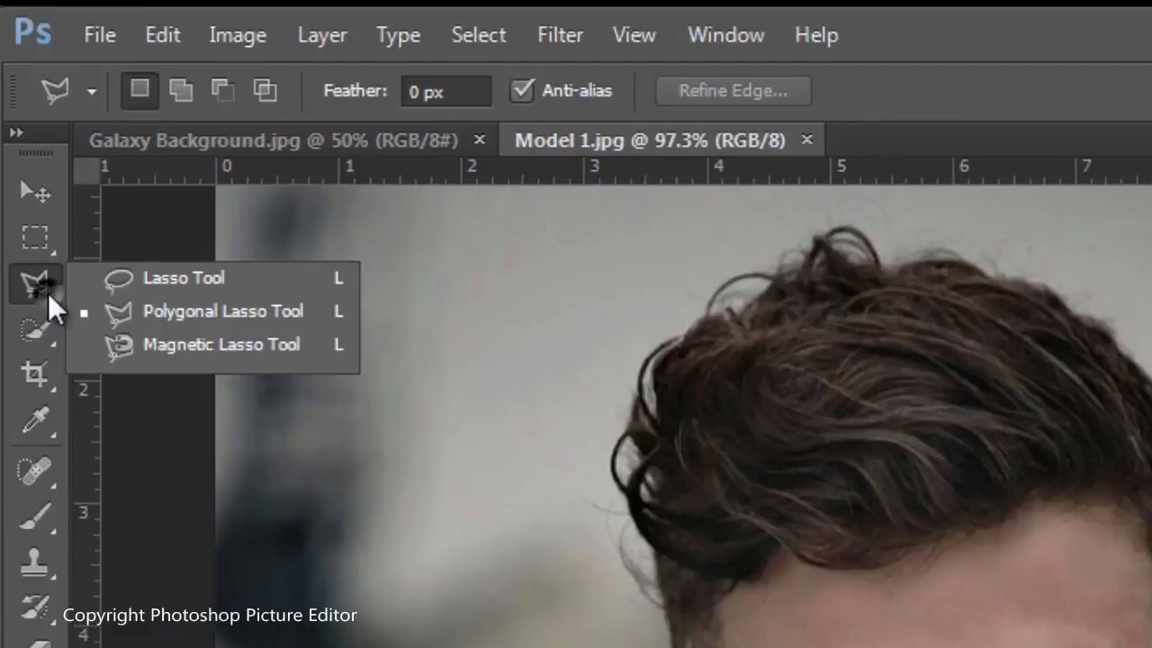
left_click(145, 313)
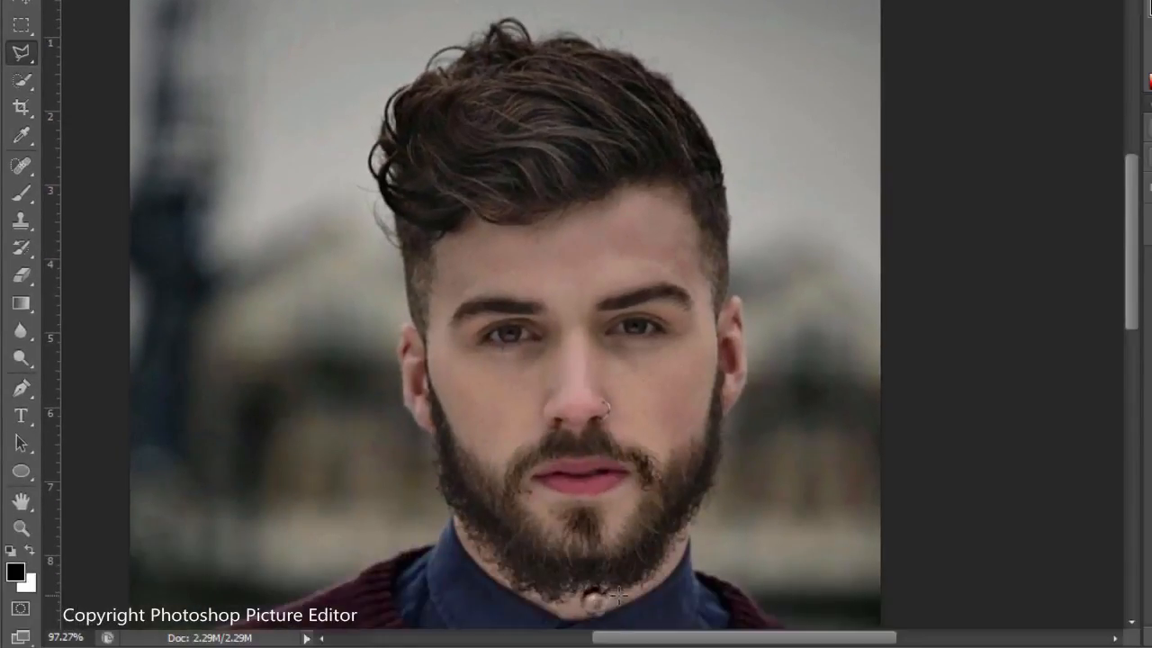
Trace a closed polygonal selection around the man's head, including hair, ears and beard, and copy it to a new layer
left_click(619, 595)
left_click(652, 583)
left_click(693, 528)
left_click(701, 508)
left_click(711, 487)
left_click(723, 461)
left_click(727, 436)
left_click(726, 416)
left_click(738, 395)
left_click(752, 329)
left_click(745, 296)
left_click(735, 274)
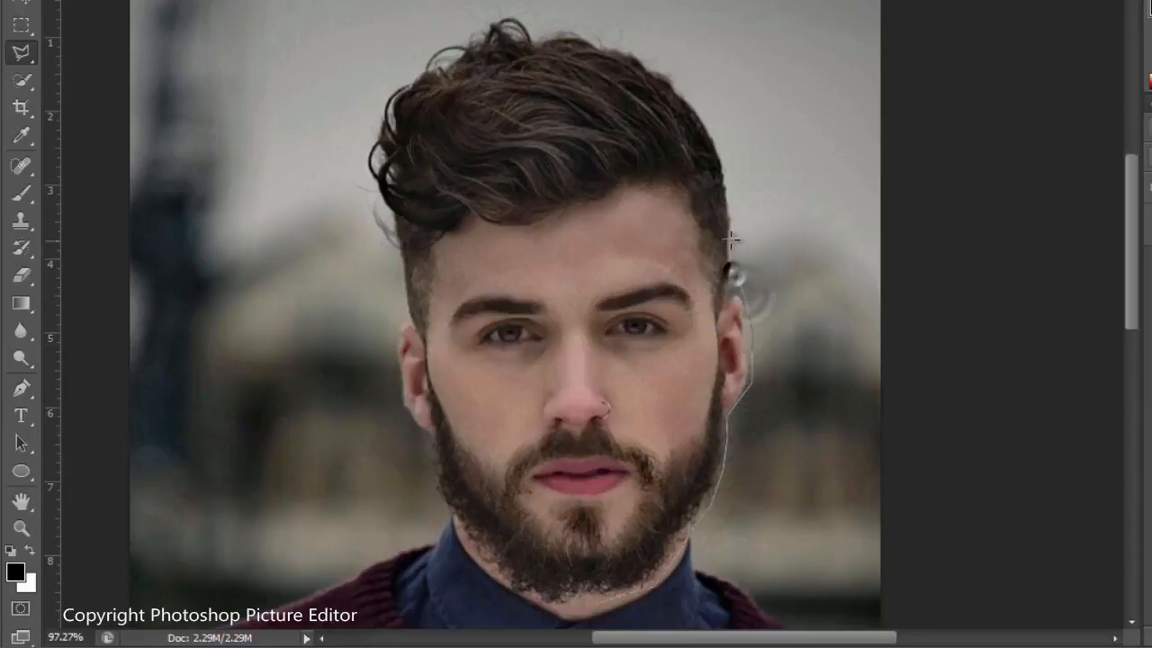
left_click(740, 209)
left_click(720, 131)
left_click(689, 78)
left_click(633, 38)
left_click(552, 15)
left_click(466, 16)
left_click(392, 58)
left_click(347, 119)
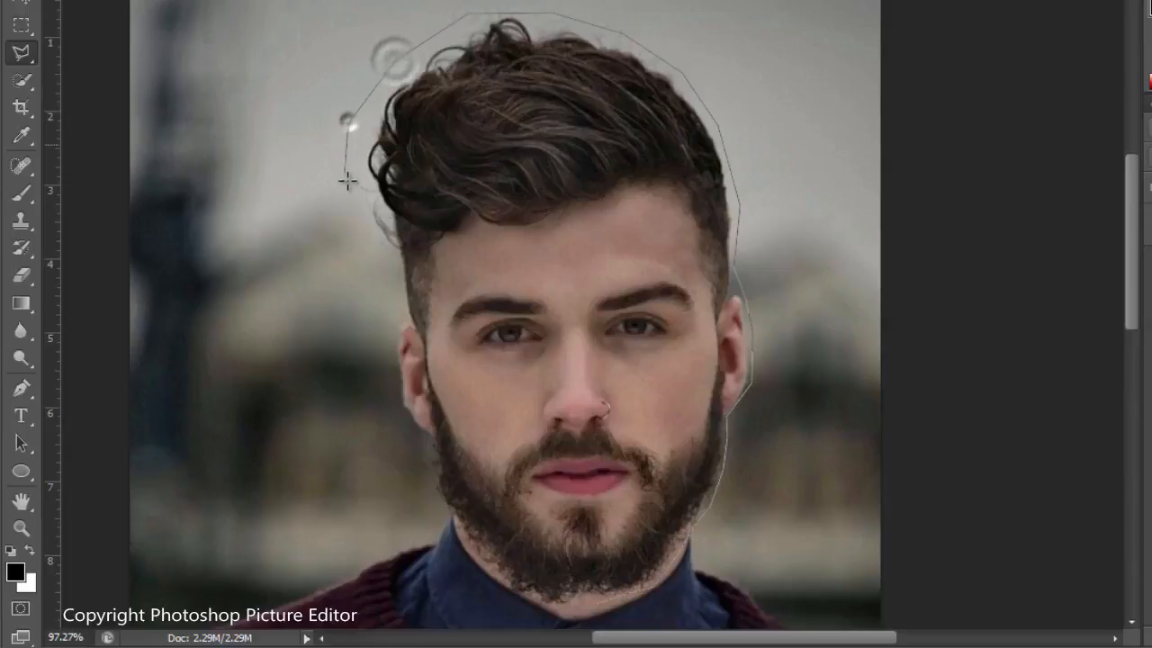
left_click(353, 191)
left_click(388, 258)
left_click(405, 319)
left_click(395, 341)
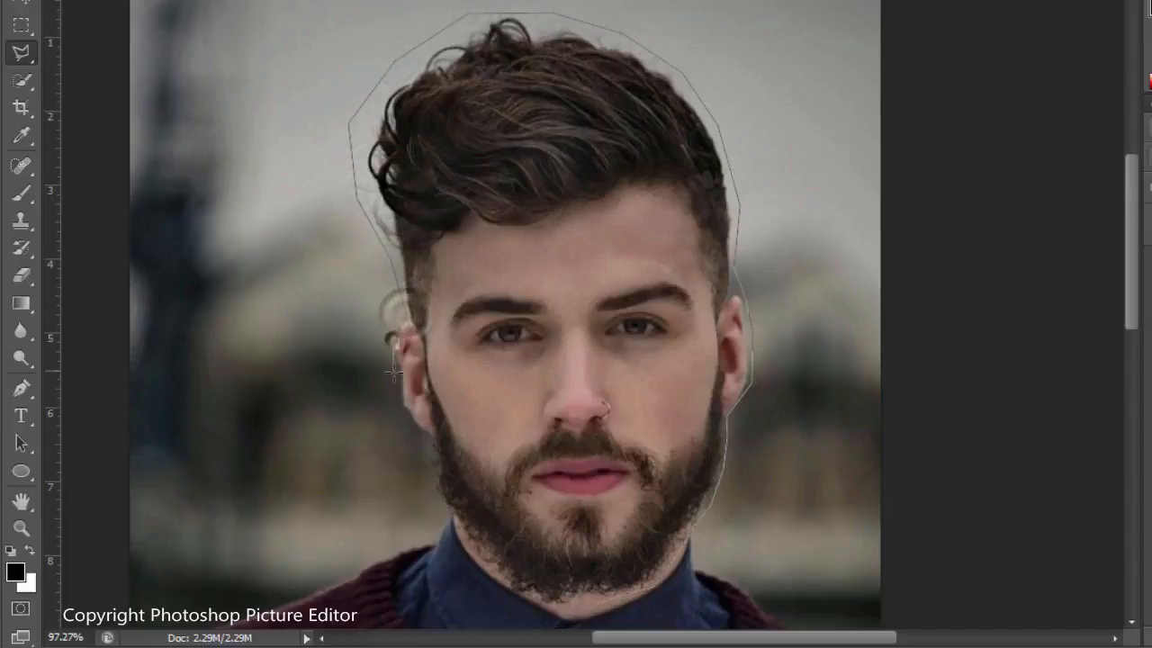
left_click(407, 419)
left_click(430, 441)
left_click(432, 473)
left_click(435, 501)
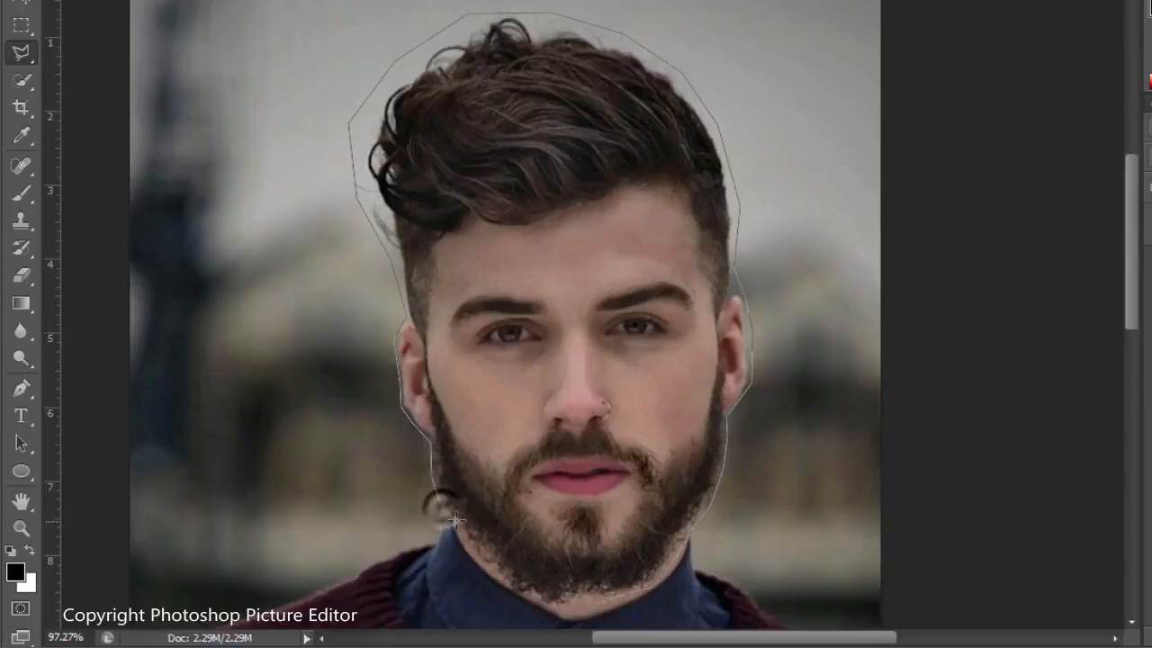
left_click(493, 571)
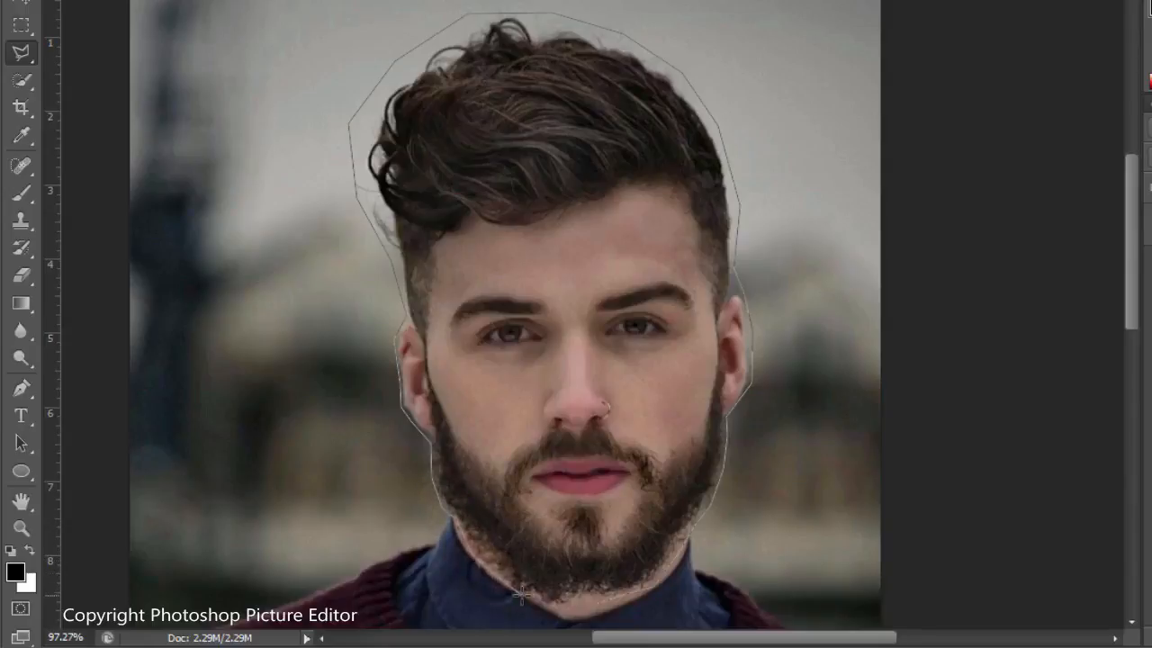
left_click(532, 595)
left_click(555, 610)
left_click(592, 615)
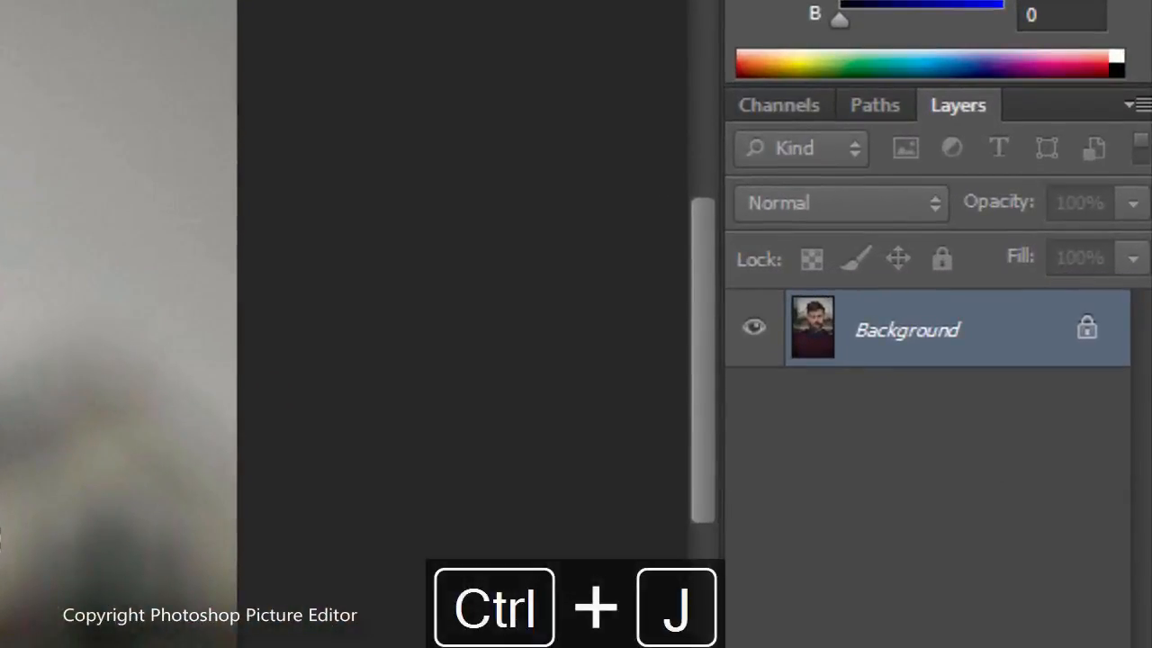
key("ctrl+j")
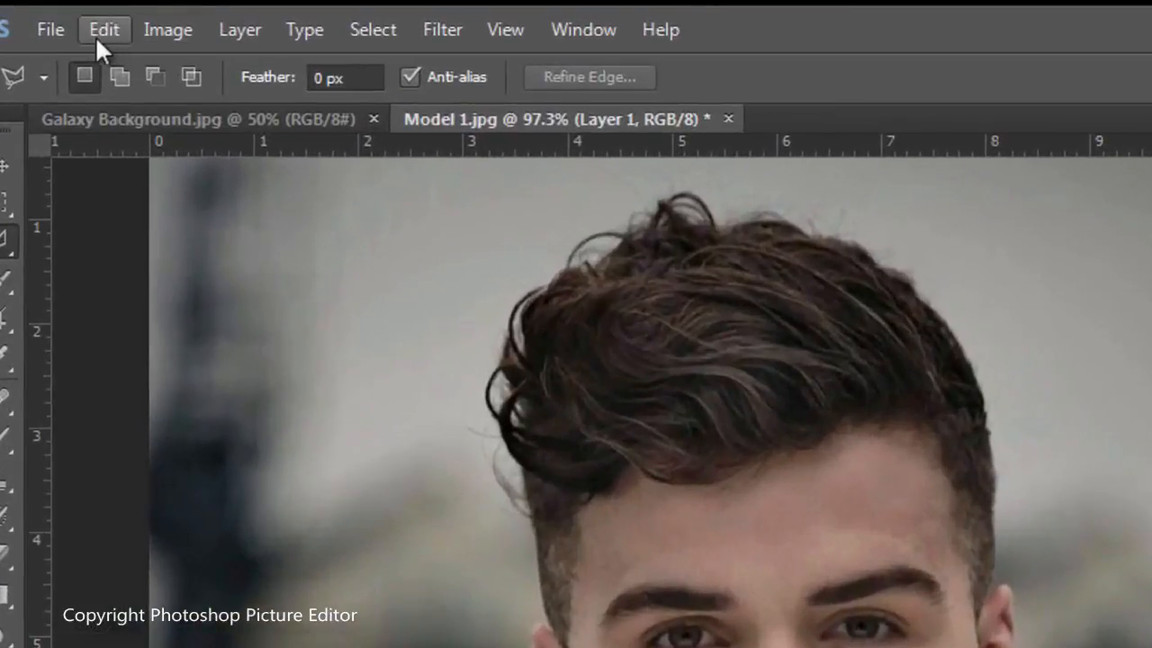
Apply a Threshold adjustment with level 67 to the copied head layer
left_click(164, 30)
mouse_move(190, 106)
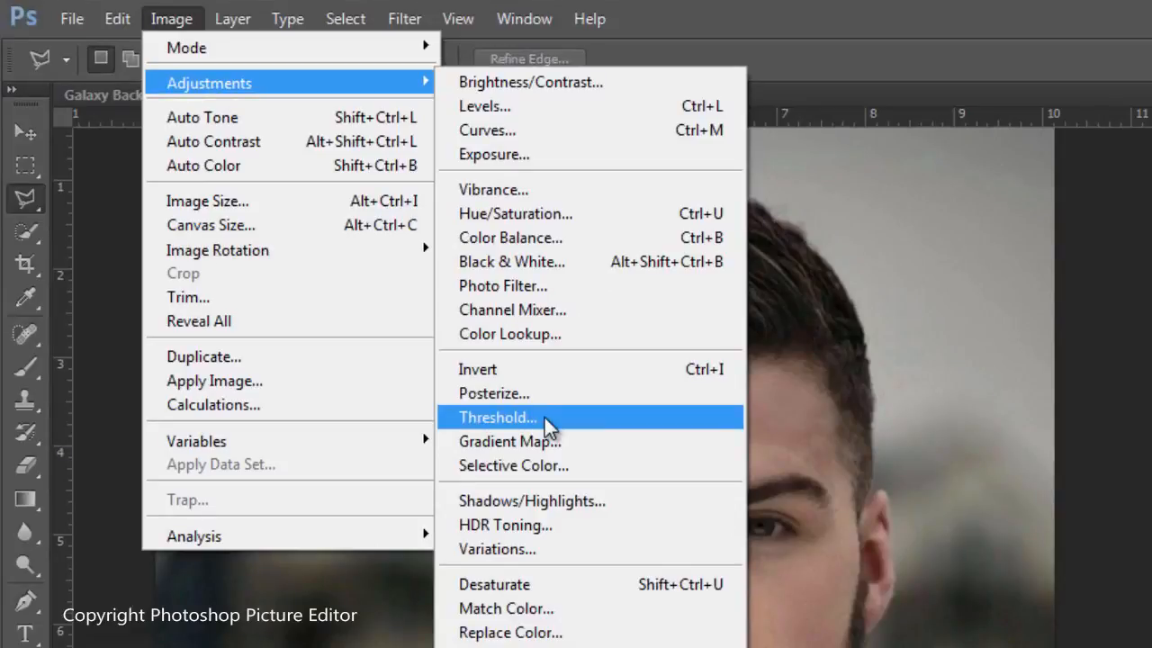
left_click(544, 419)
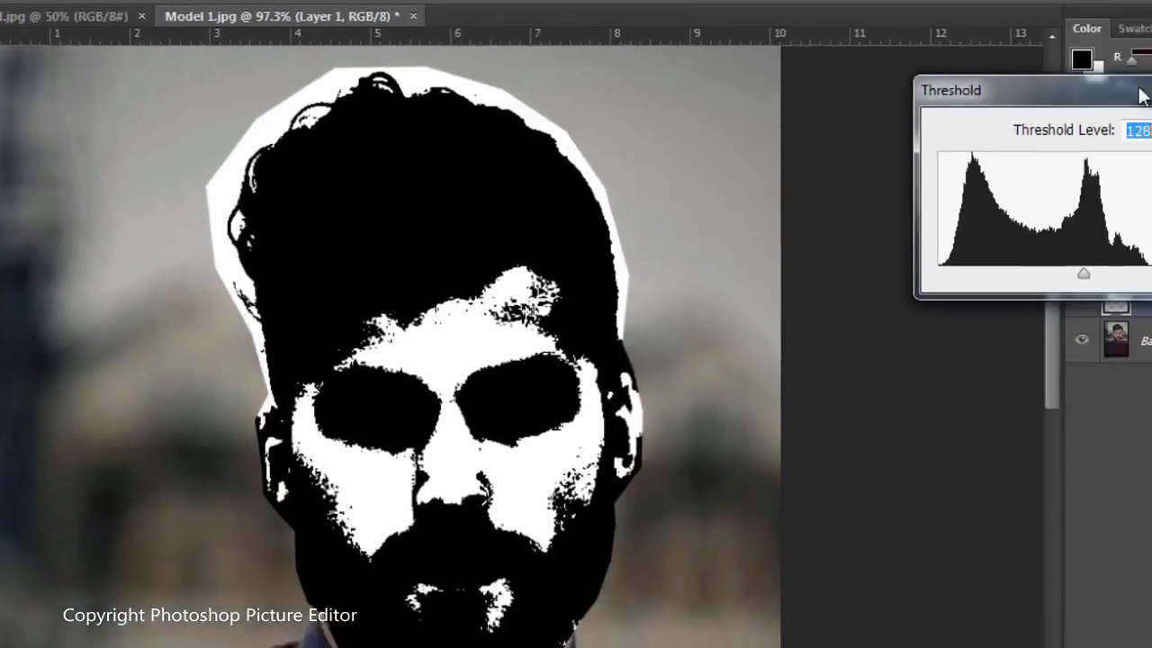
left_click_drag(1135, 87, 800, 82)
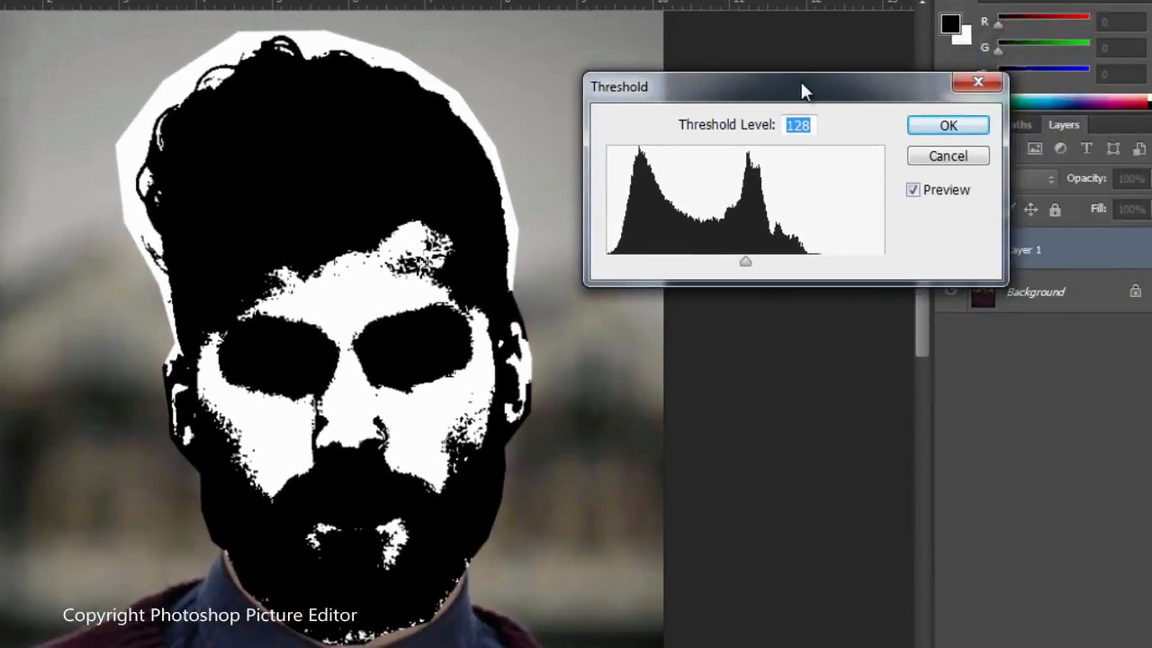
left_click_drag(748, 263, 681, 266)
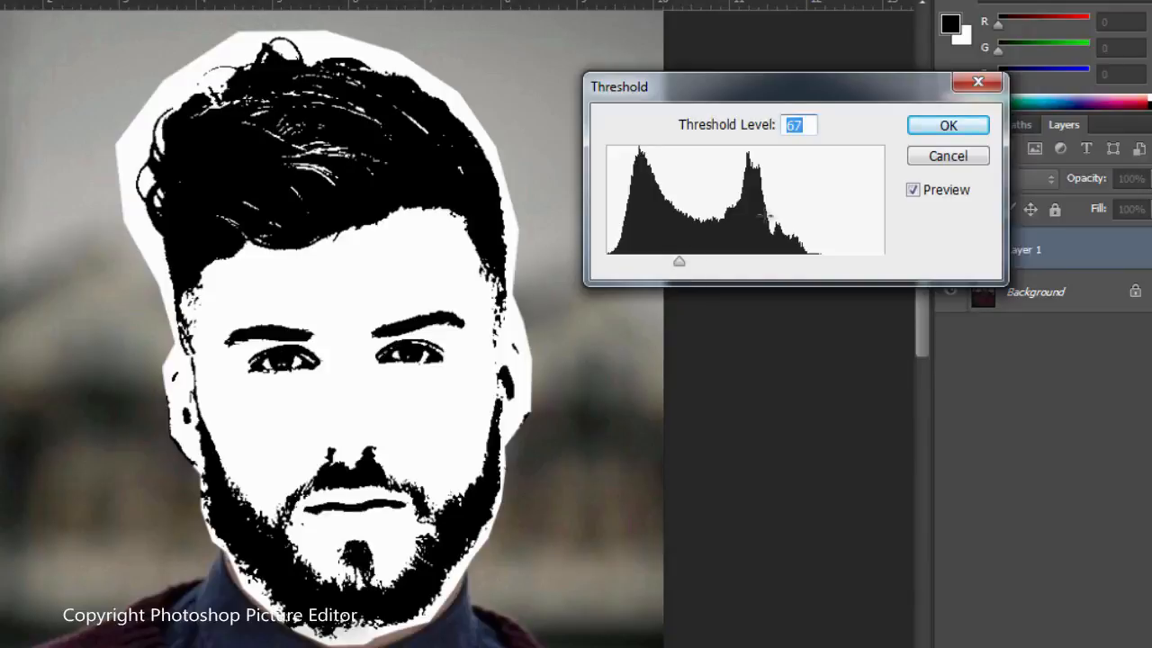
left_click(947, 127)
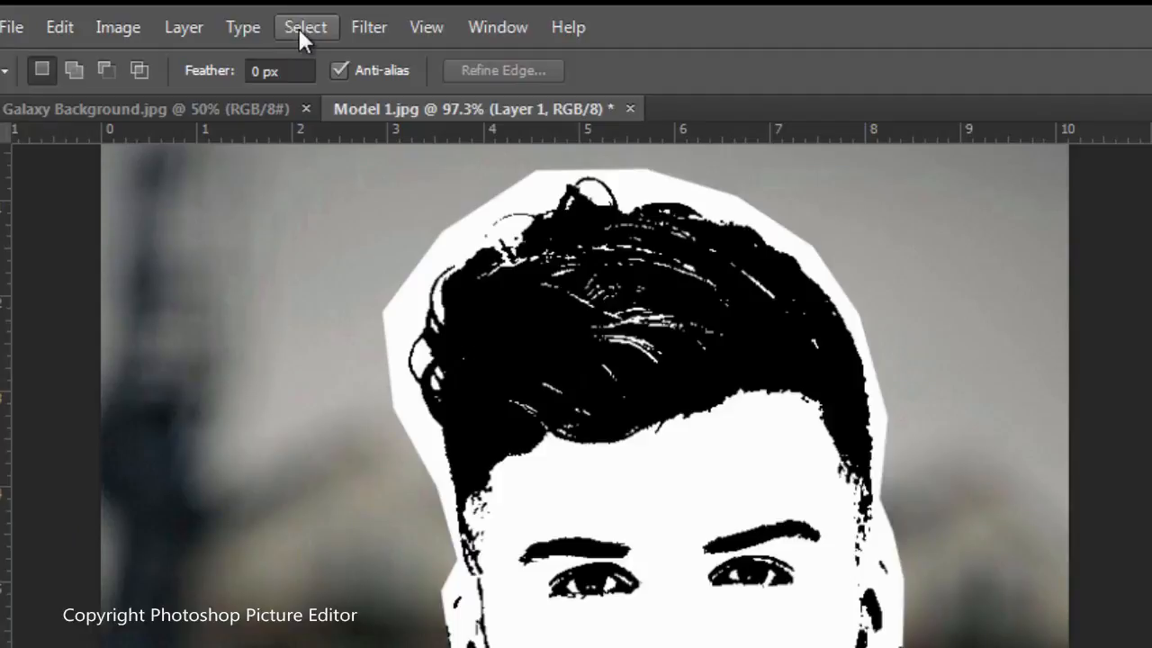
Select the black areas of the thresholded head by Color Range, using Sampled Colors with fuzziness 0
left_click(299, 29)
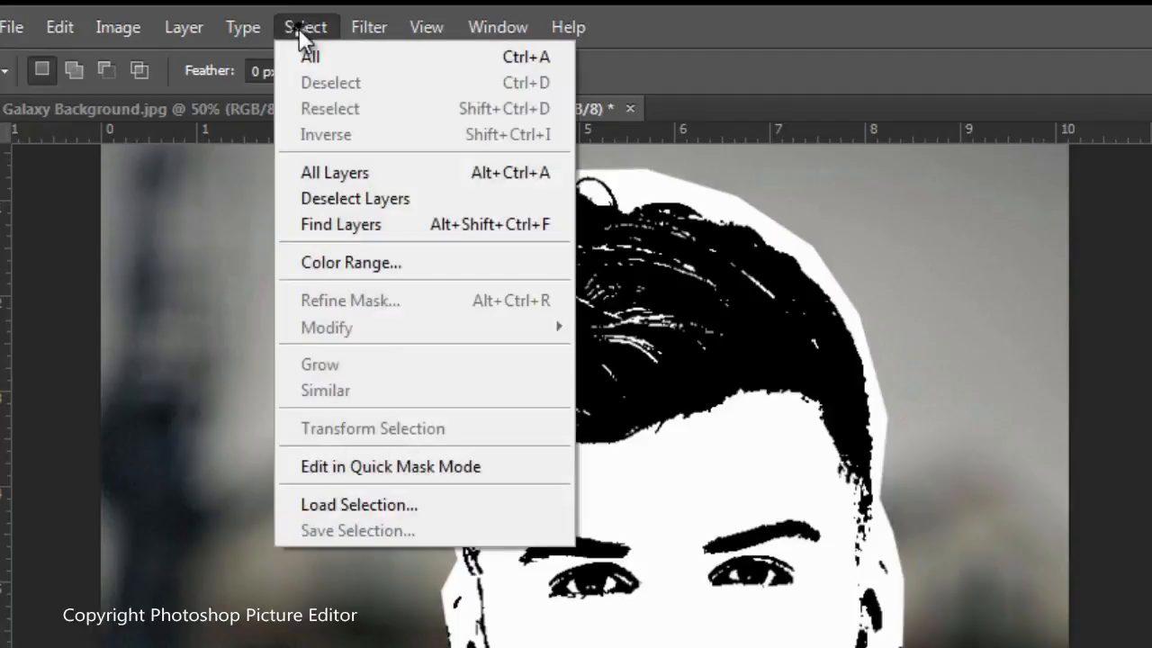
left_click(362, 268)
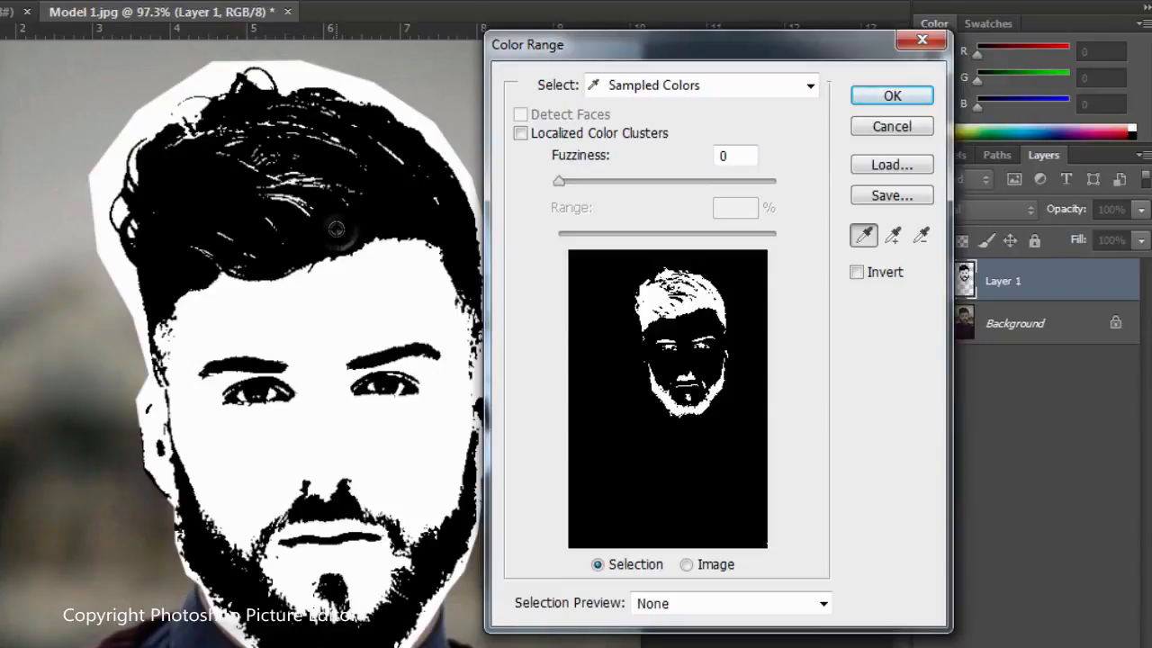
left_click(891, 96)
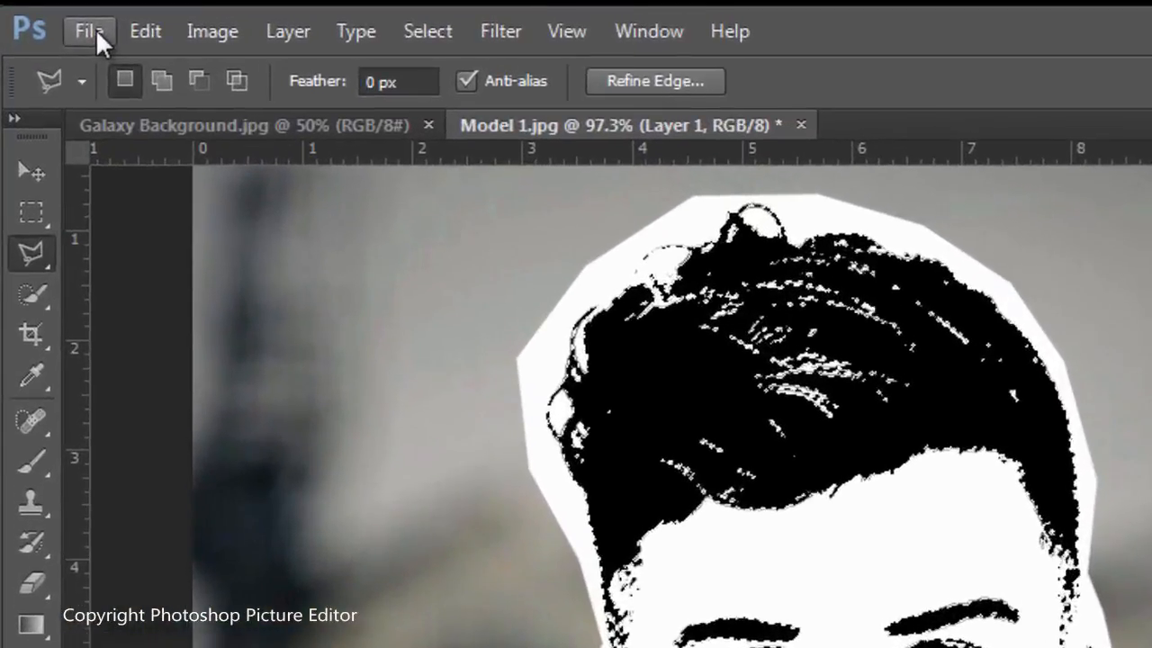
Create a new 1920 x 1080 pixel document at 72 pixels/inch in 8-bit RGB with a white background
left_click(95, 29)
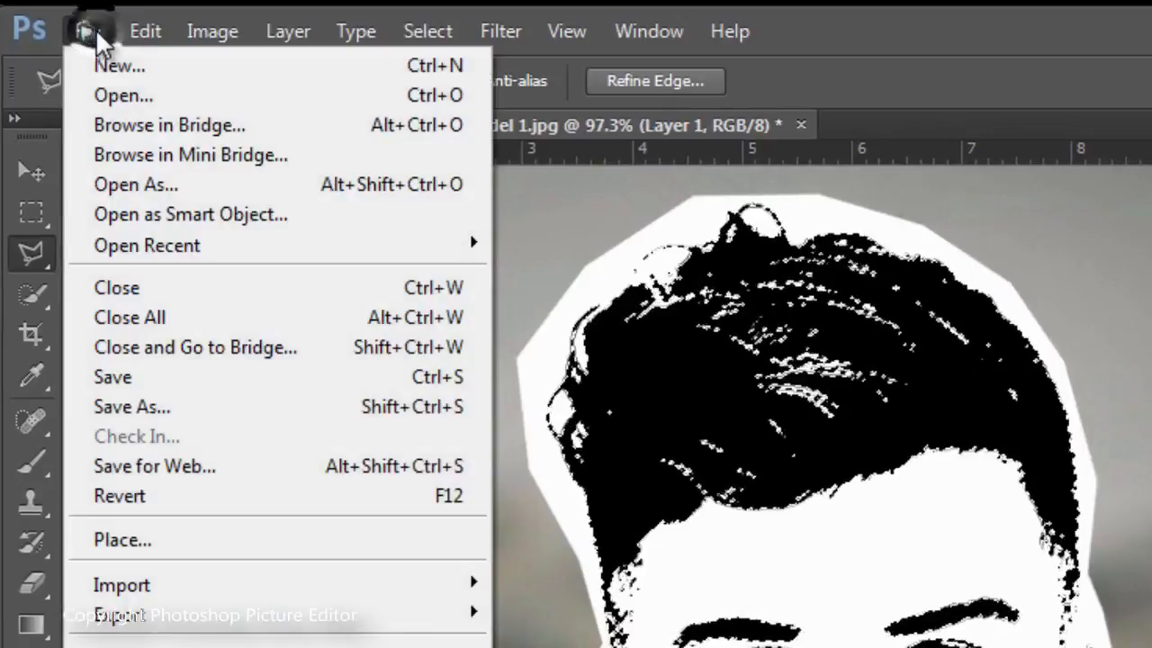
left_click(156, 73)
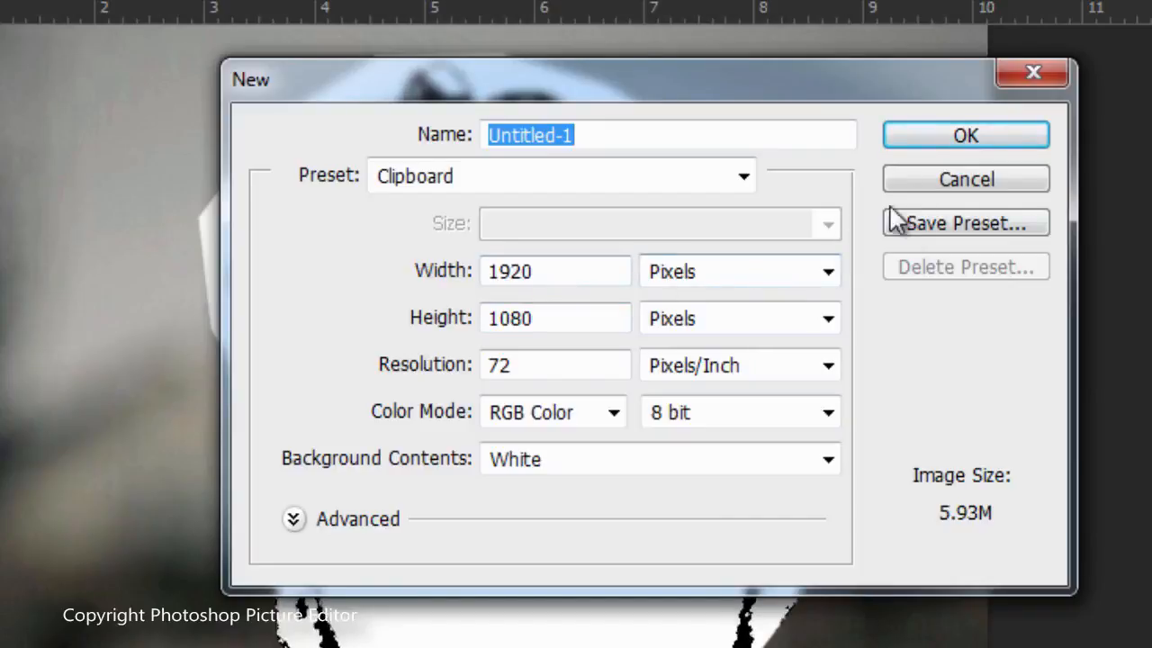
left_click(965, 143)
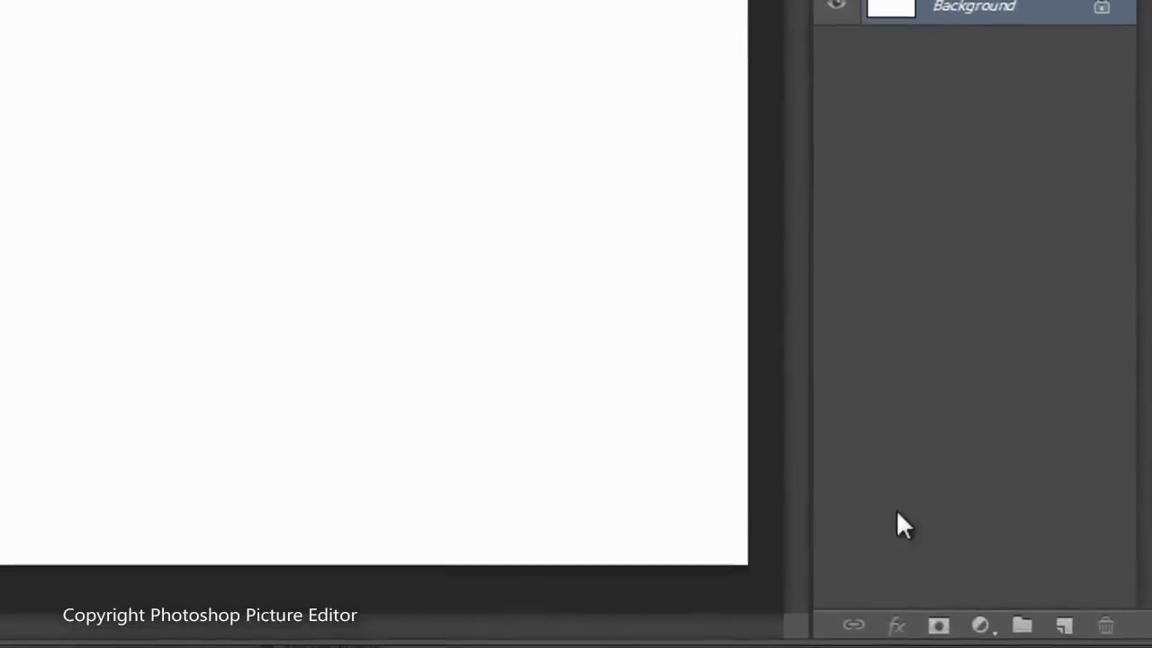
Add a gradient fill layer using the black-to-white gradient preset
left_click(950, 622)
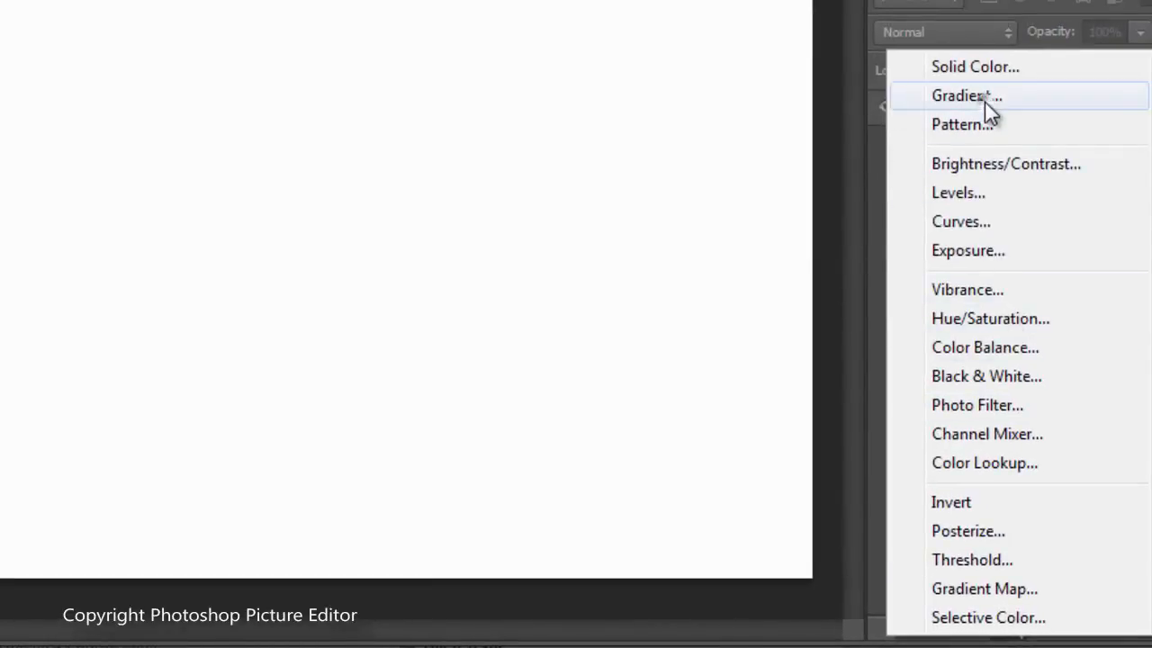
left_click(984, 102)
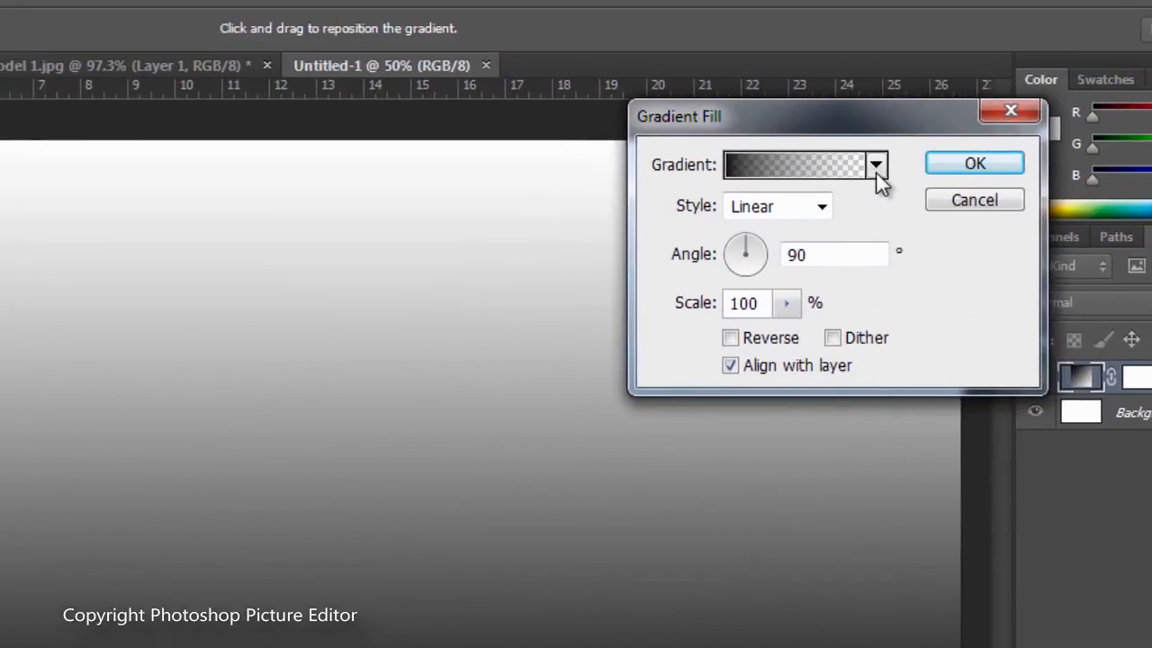
left_click(876, 165)
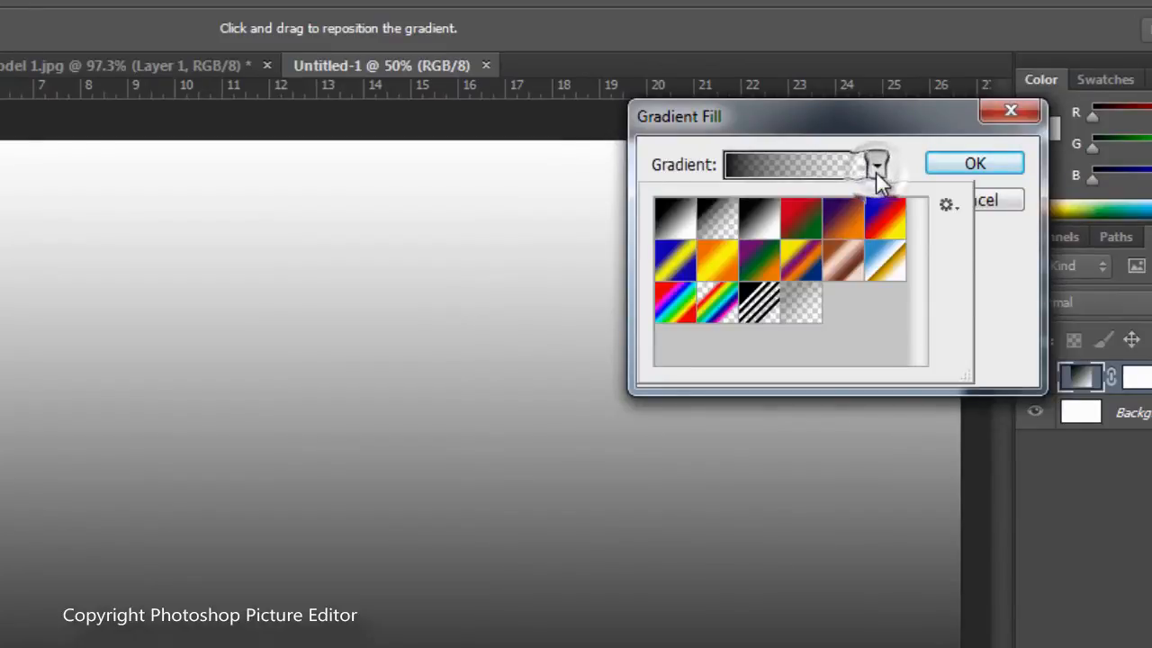
left_click(673, 234)
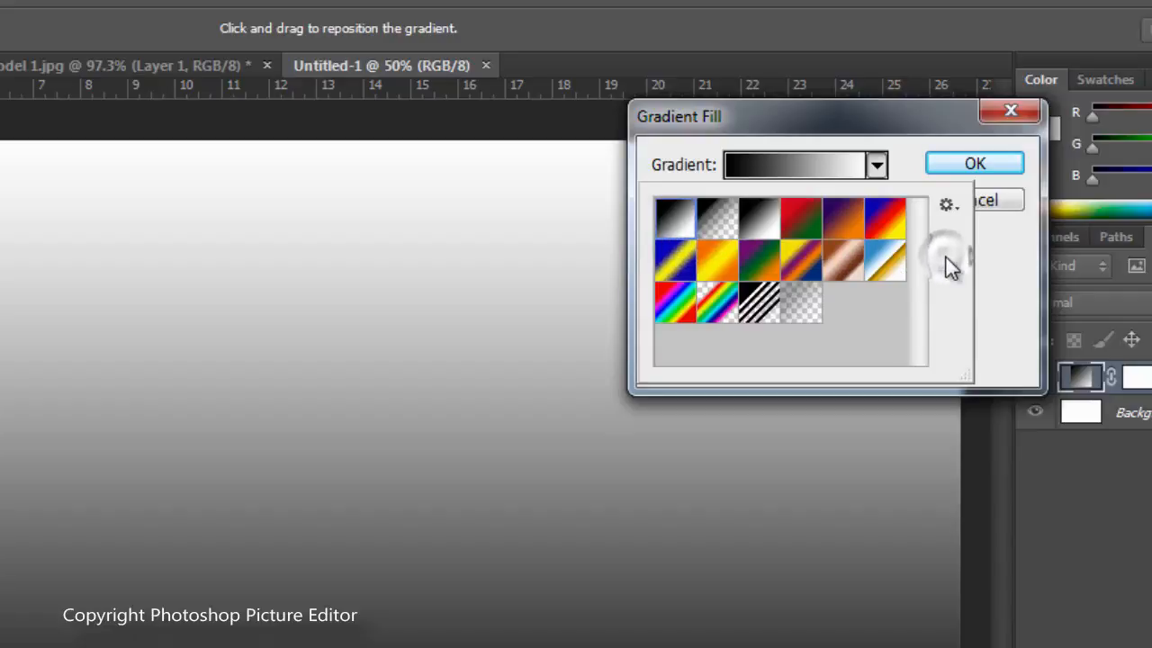
left_click(1004, 259)
Make the gradient fill radial and reversed, with a scale of 387%, and apply it
left_click(821, 208)
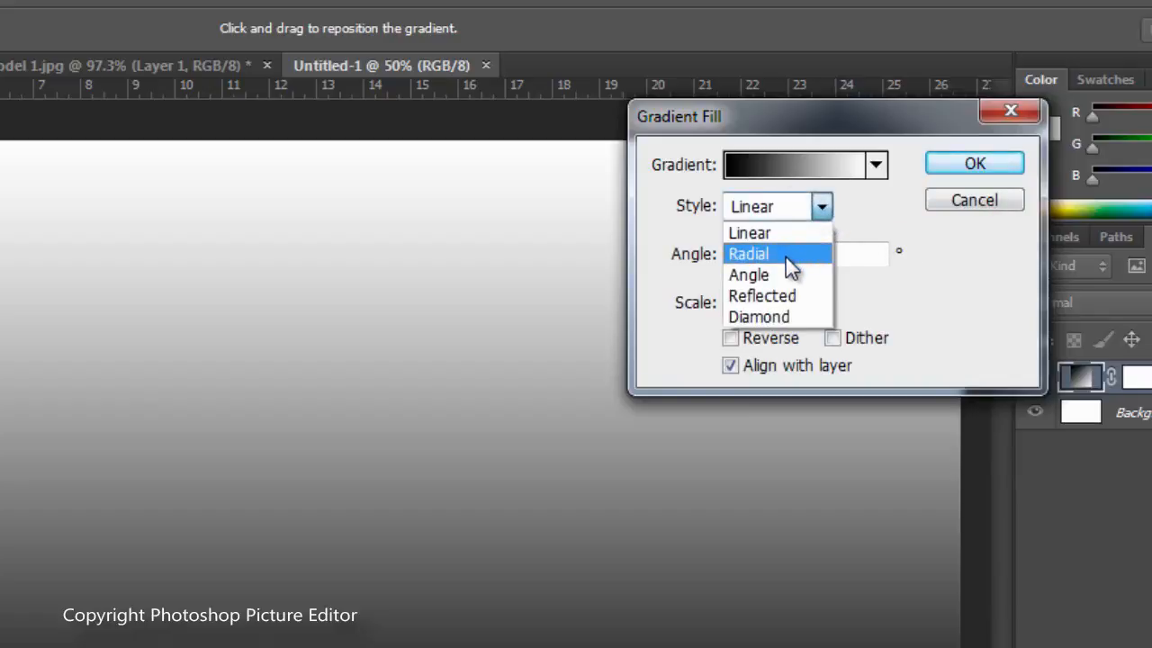
left_click(785, 257)
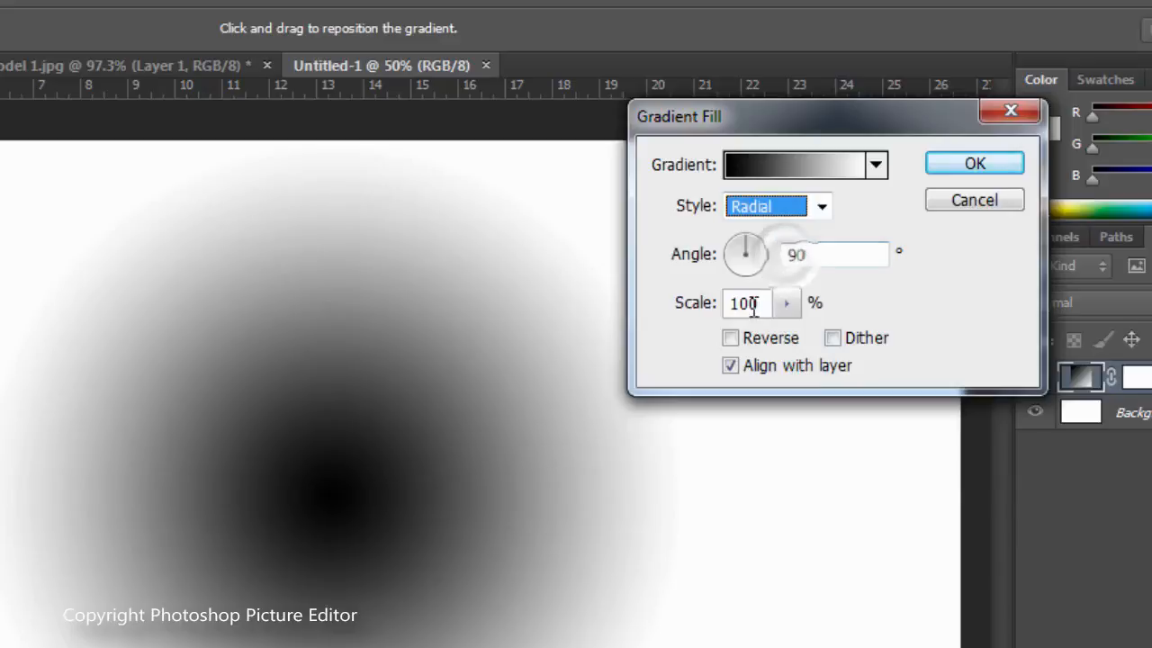
left_click(730, 338)
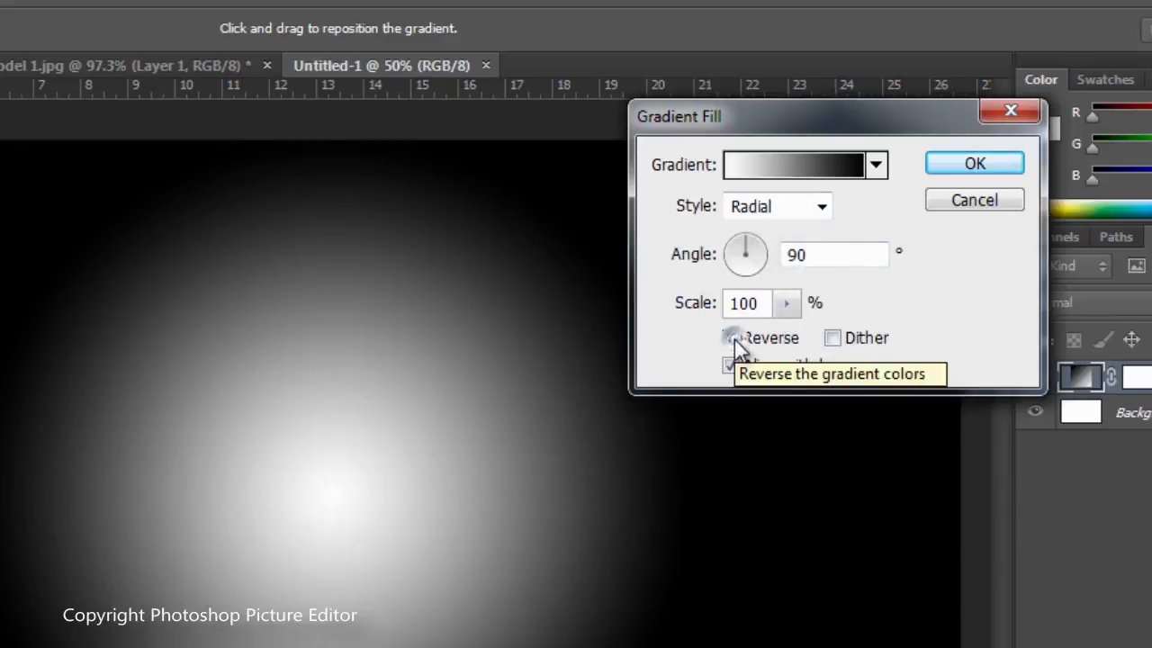
left_click(786, 306)
mouse_move(797, 336)
left_mouse_down()
mouse_move(829, 337)
mouse_move(818, 340)
left_mouse_up()
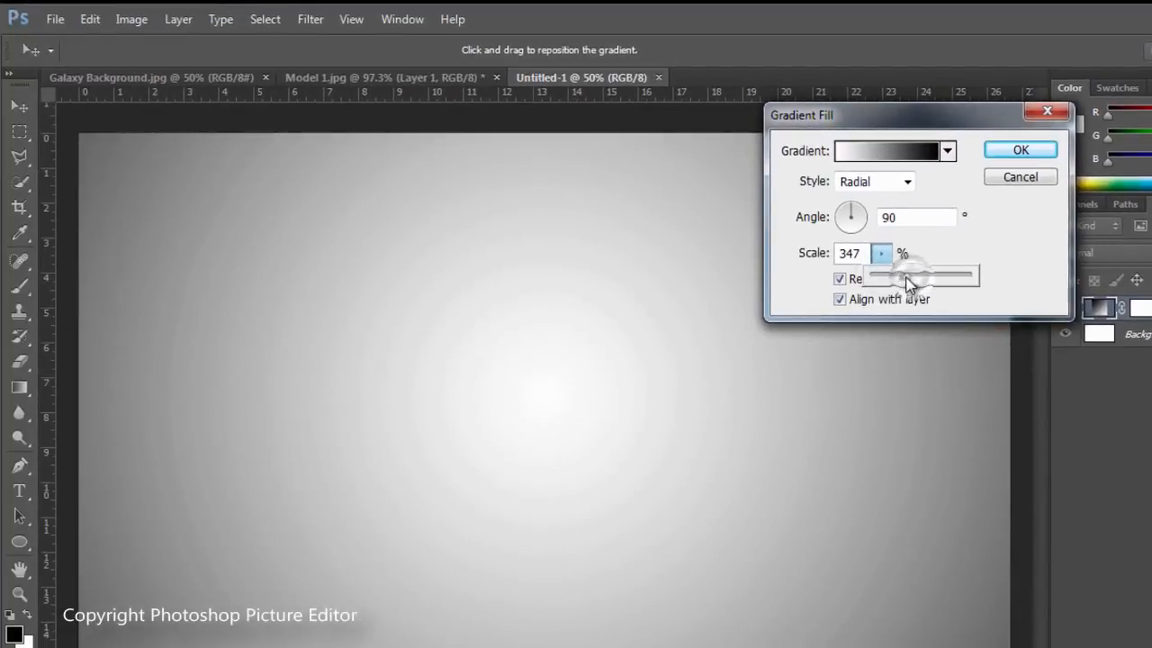
left_click_drag(909, 283, 842, 250)
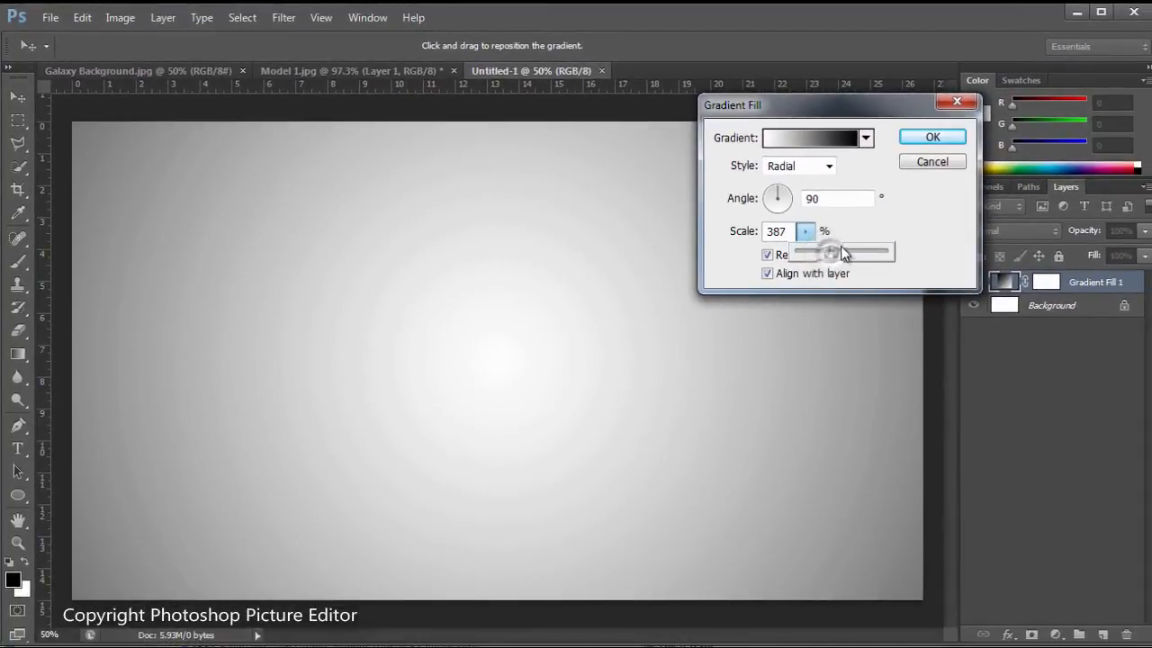
left_click(924, 140)
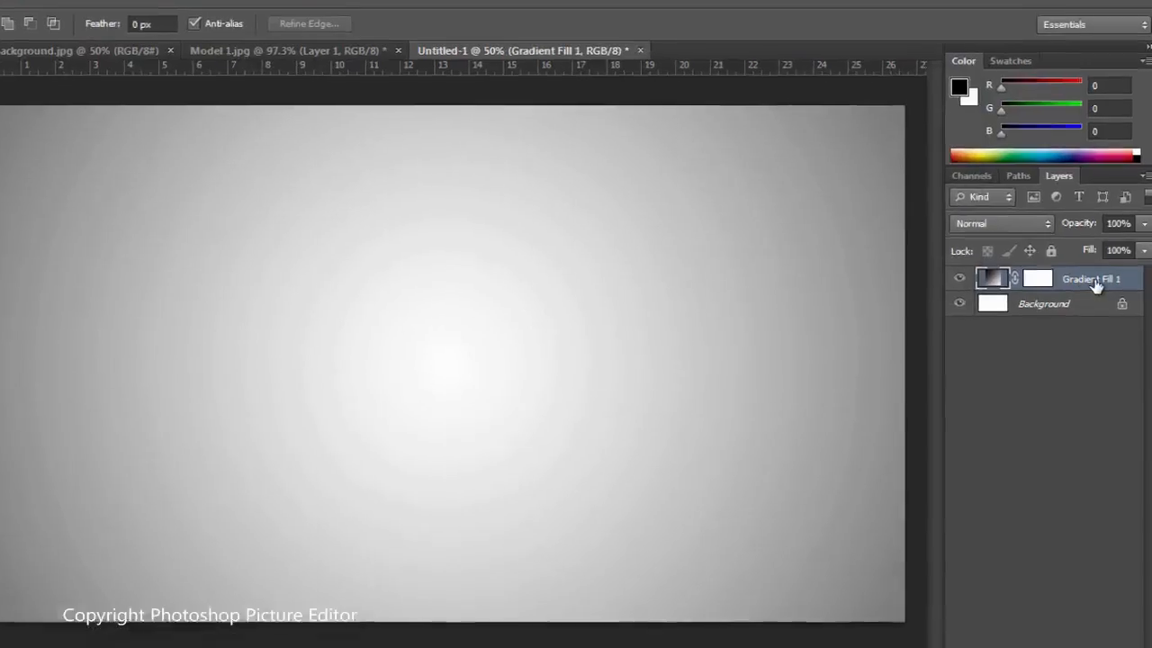
Rename the gradient fill layer to BG
double_click(1096, 282)
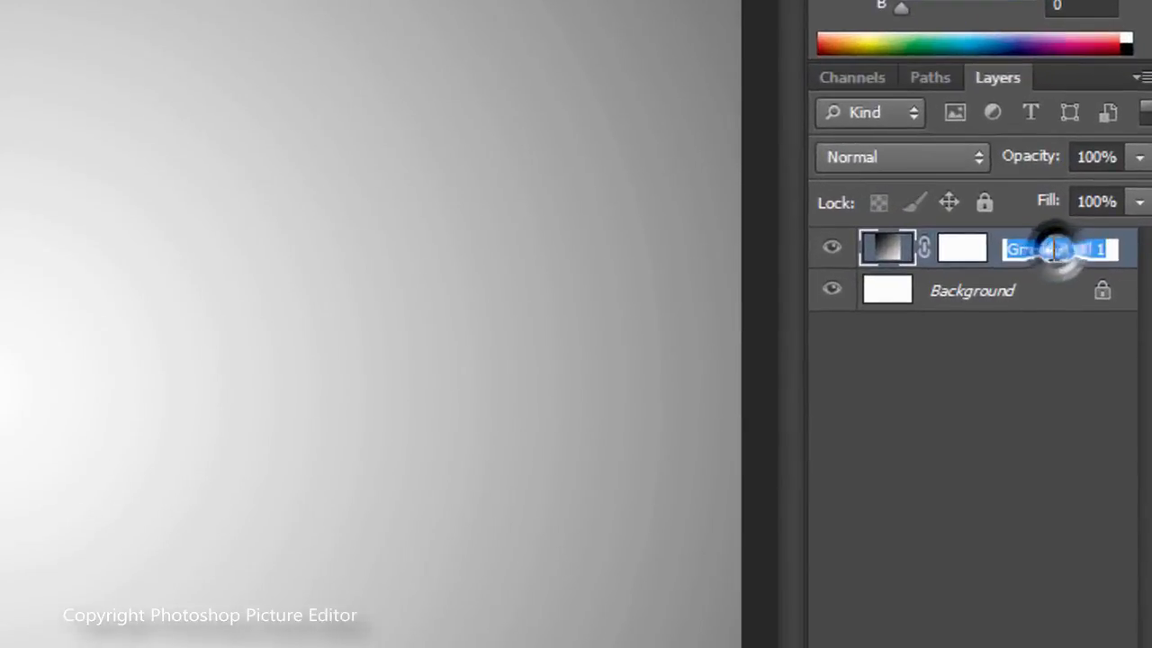
type("BG")
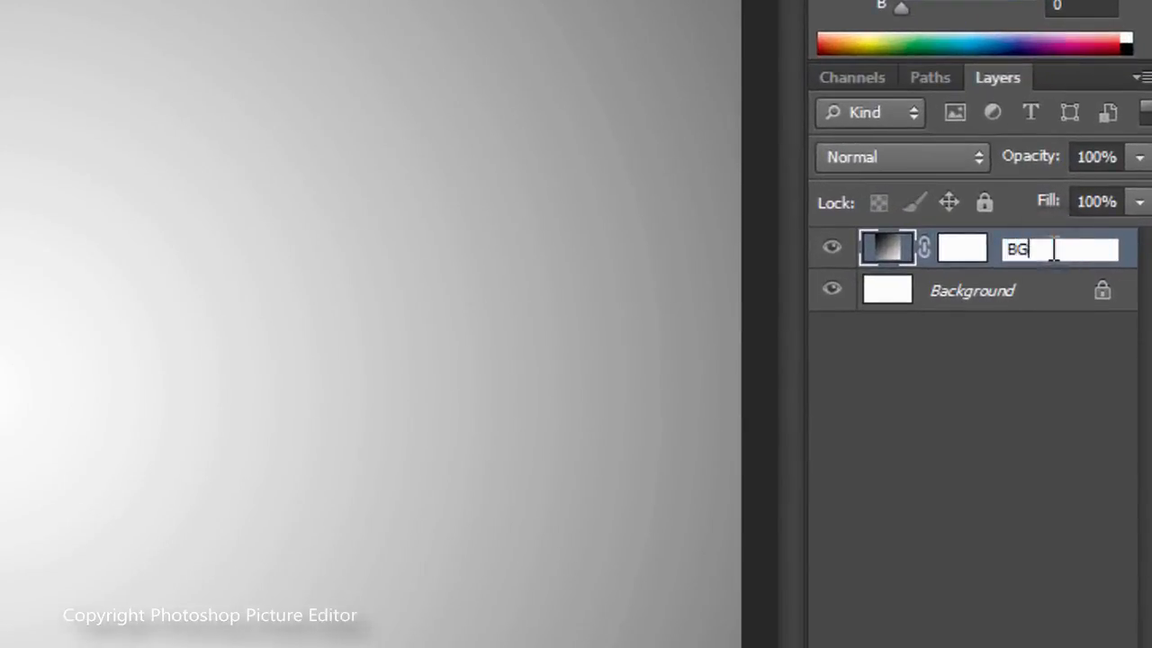
left_click(1048, 317)
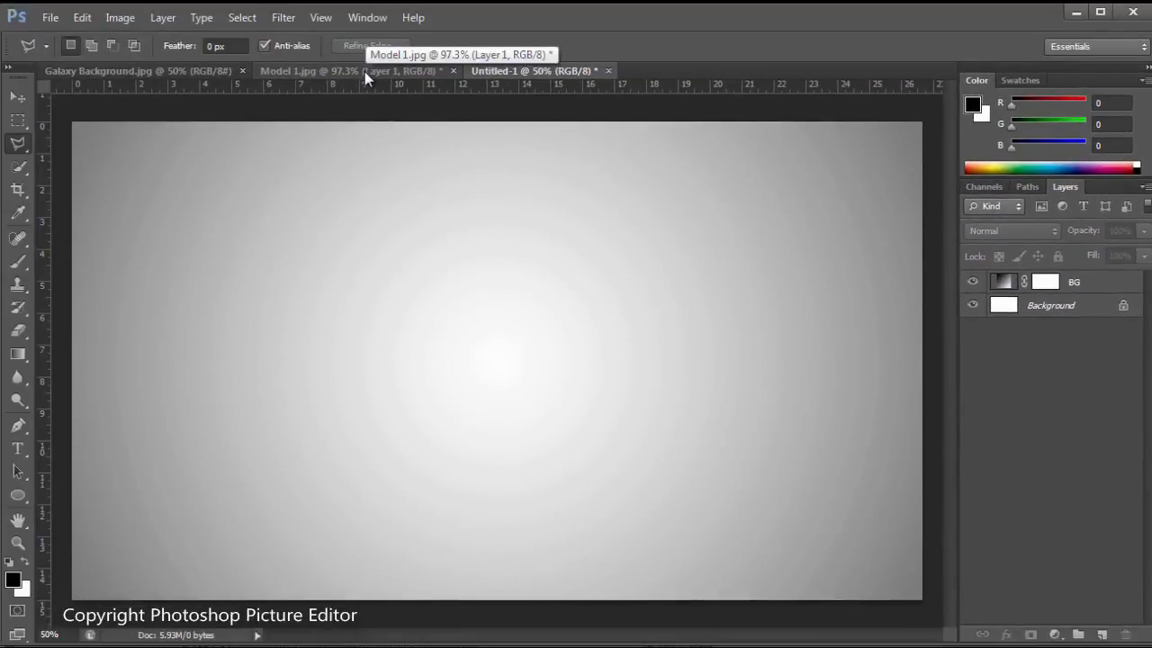
Move the black-and-white face cutout from Model 1.jpg into the Untitled-1 document, near the centre of the gradient
left_click(365, 71)
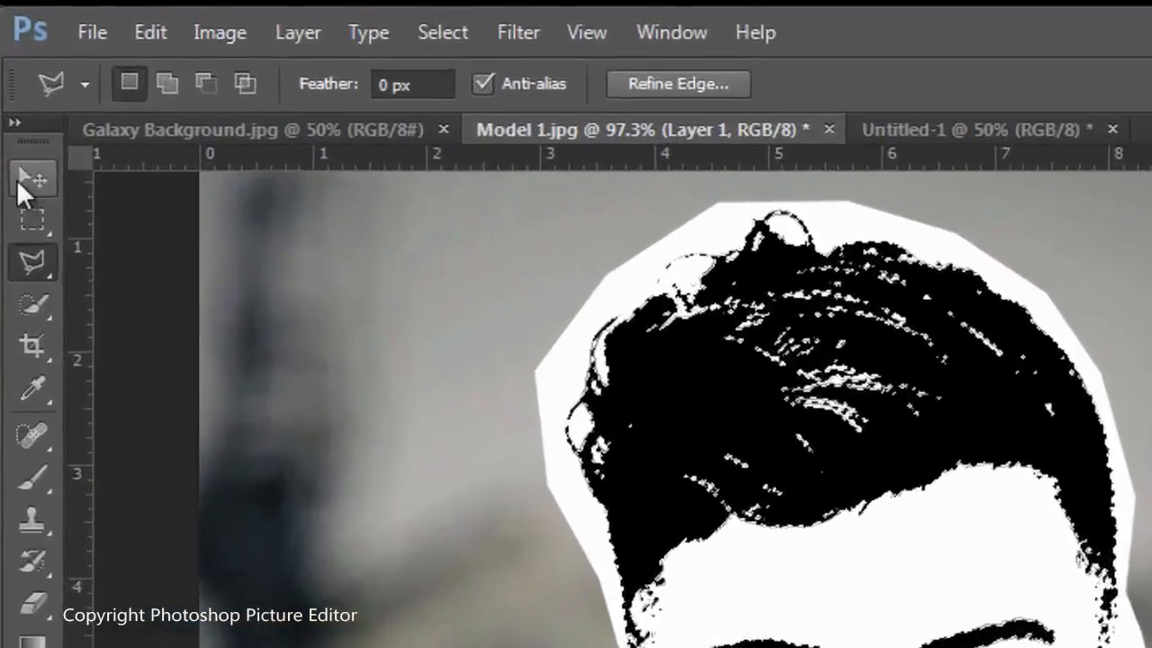
left_click(20, 184)
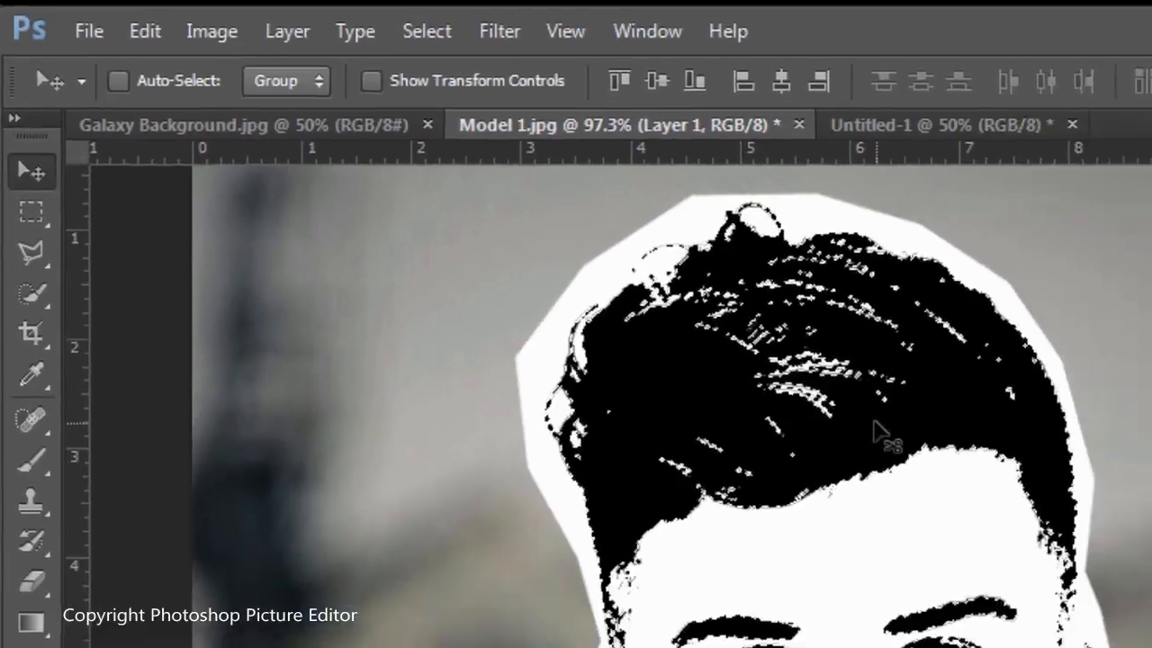
left_click_drag(877, 432, 912, 364)
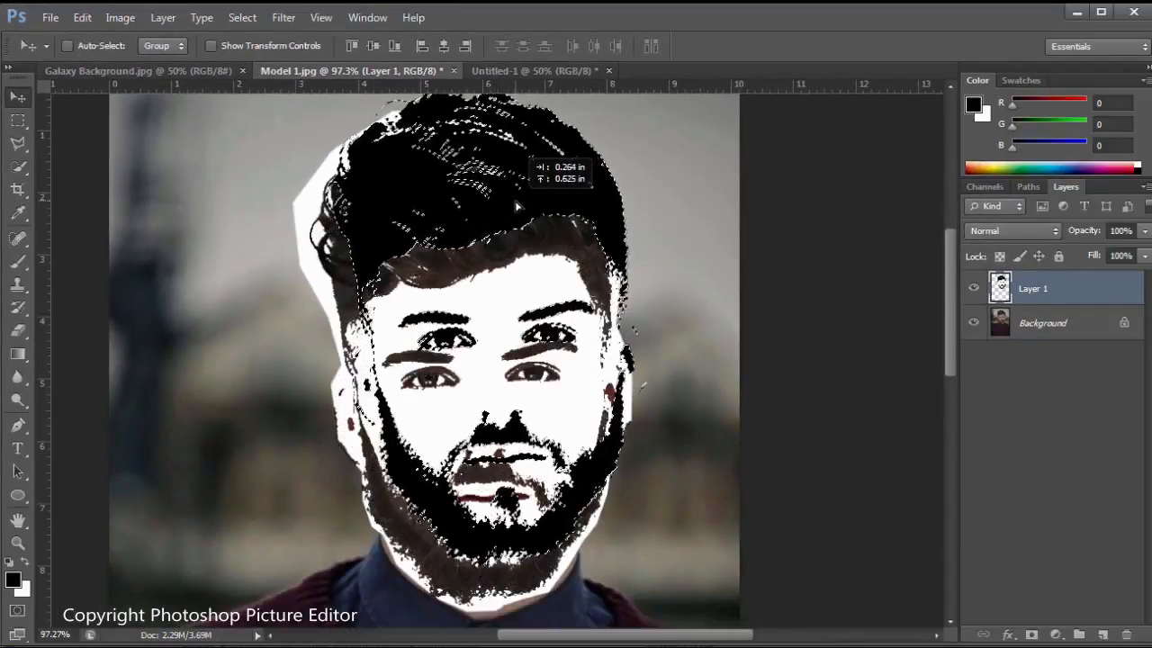
left_click_drag(517, 206, 527, 155)
left_click(549, 69)
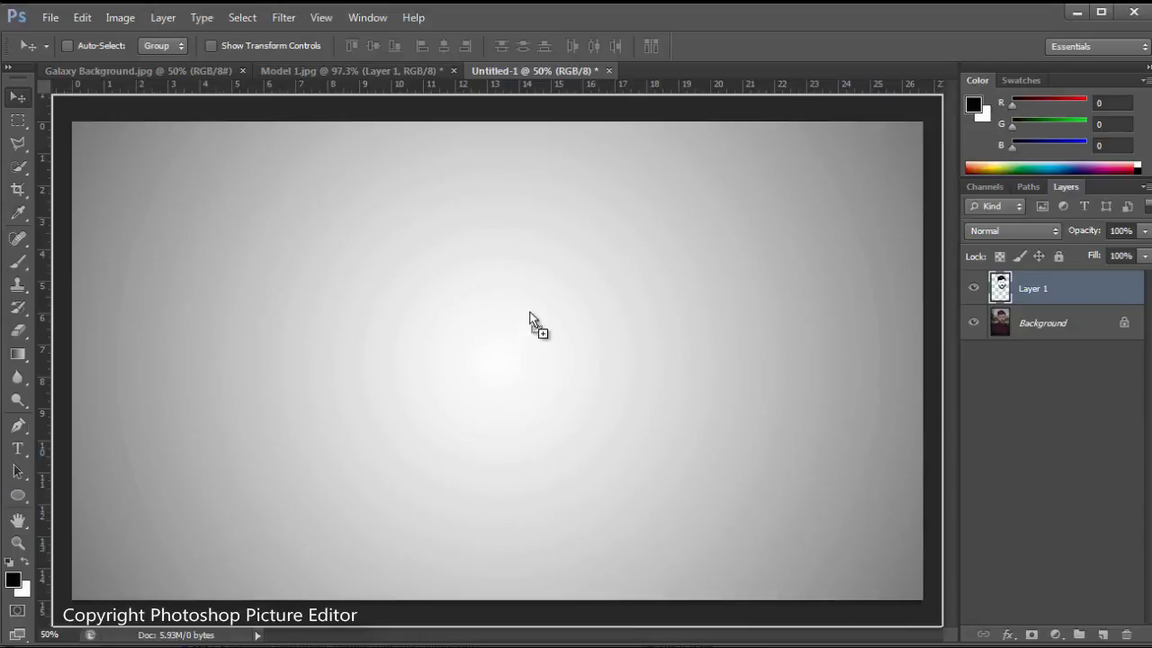
left_click_drag(487, 368, 493, 339)
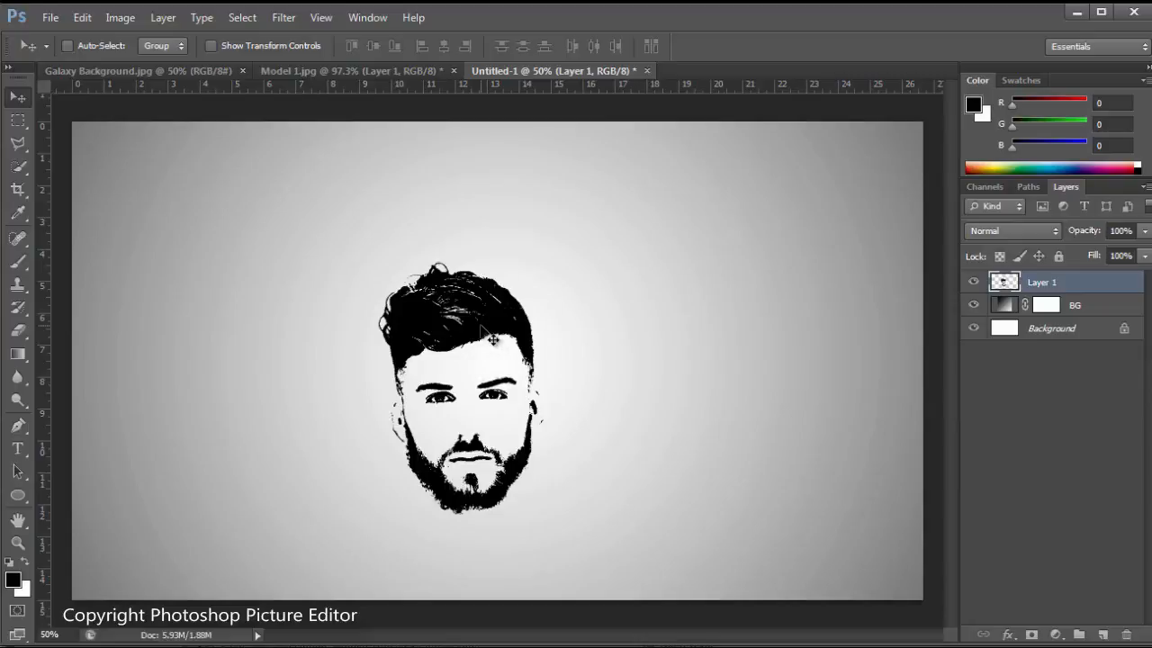
Scale the face proportionally to about 149%, rotate it about 3.6° clockwise and reposition it near the canvas centre
key("ctrl+t")
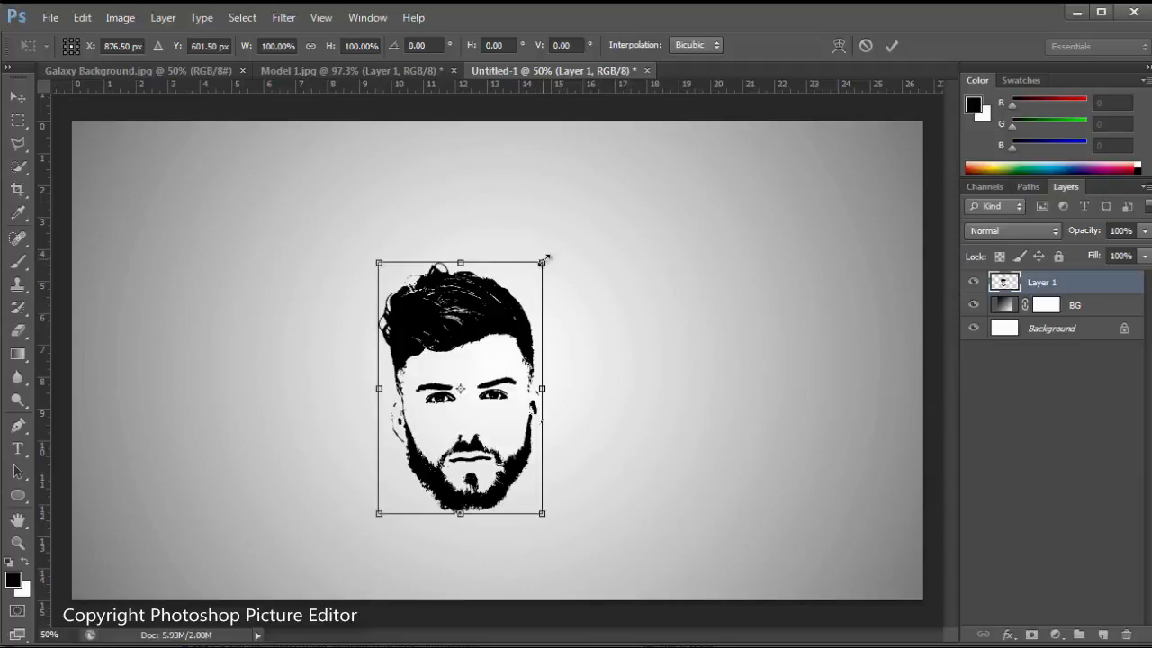
key("shift+alt")
left_click_drag(543, 259, 584, 216)
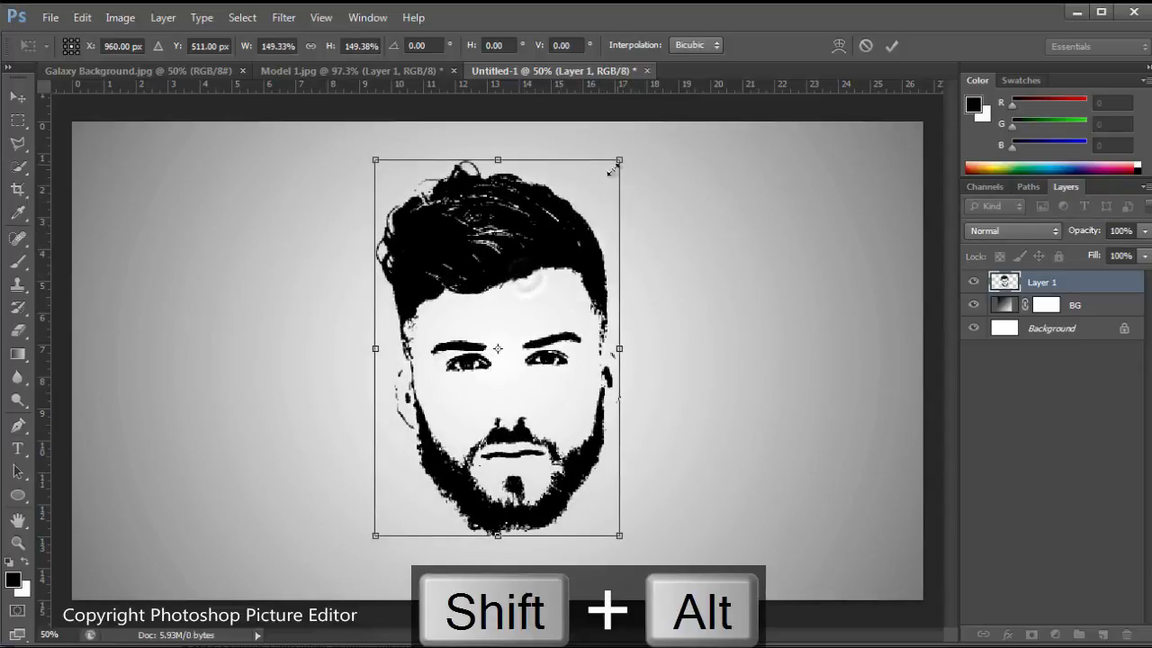
left_click_drag(637, 143, 654, 152)
left_click_drag(577, 228, 563, 219)
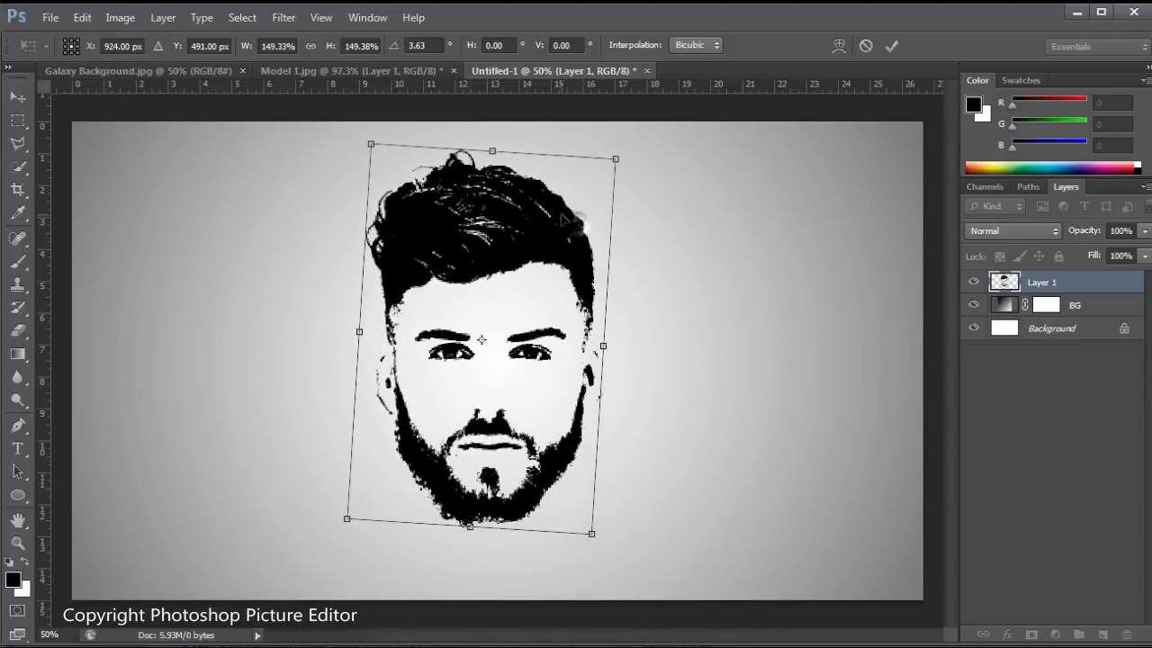
left_click_drag(630, 170, 635, 149)
key("Return")
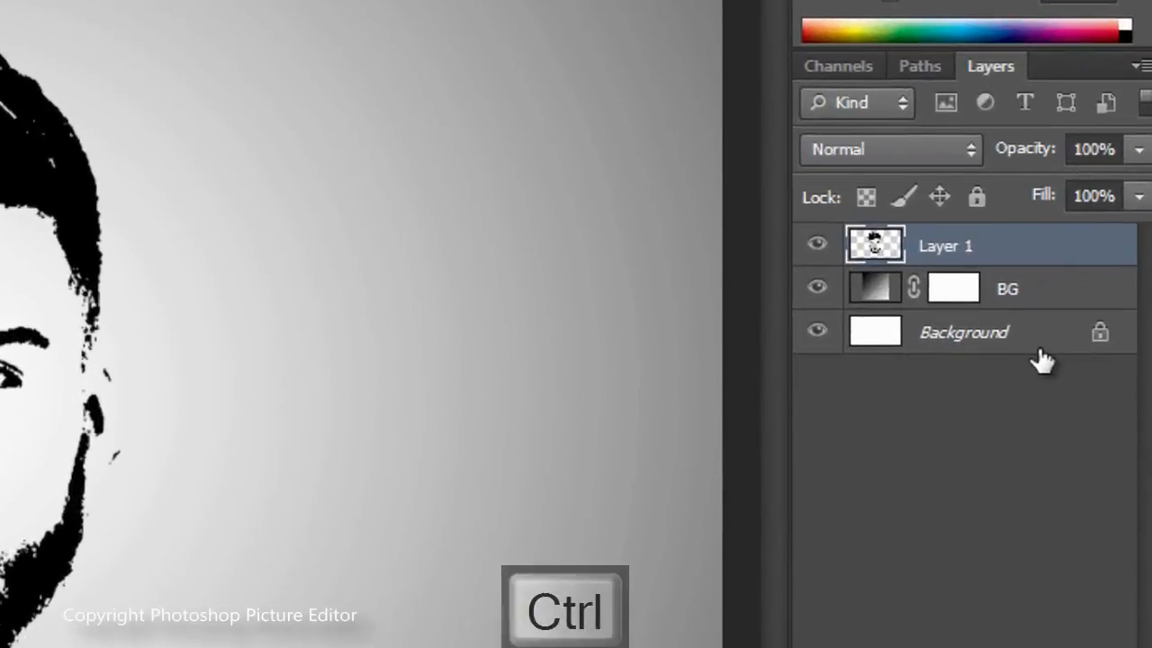
Align the face layer's horizontal centre with the Background layer and reselect only the face layer
left_click(1040, 358, "ctrl")
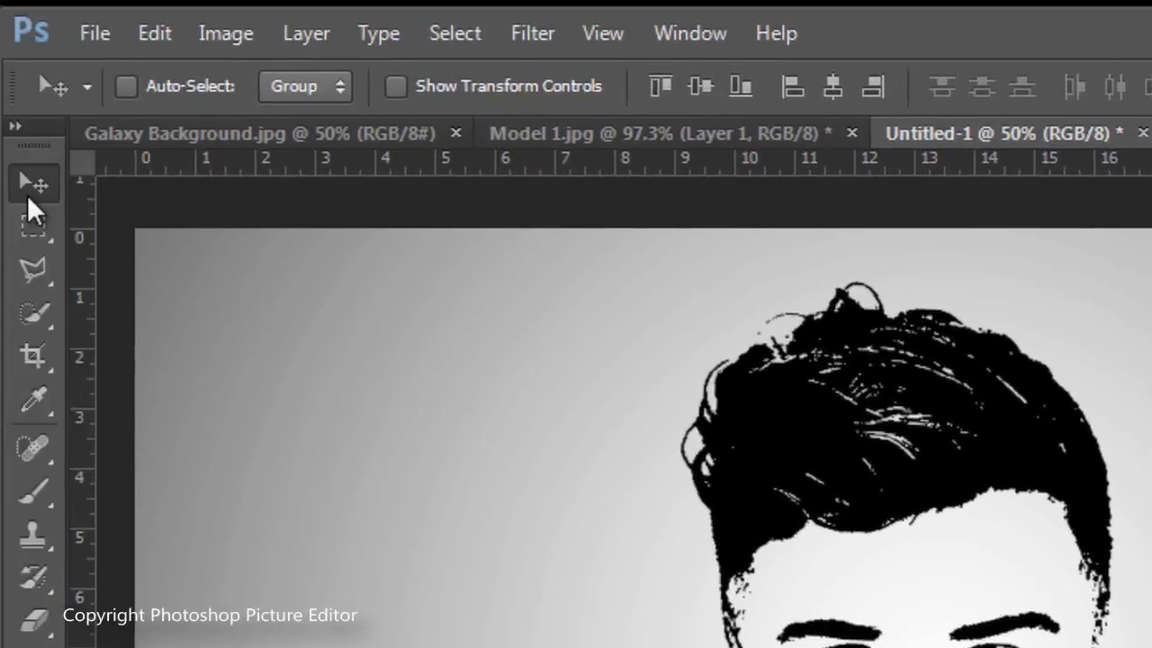
left_click(27, 194)
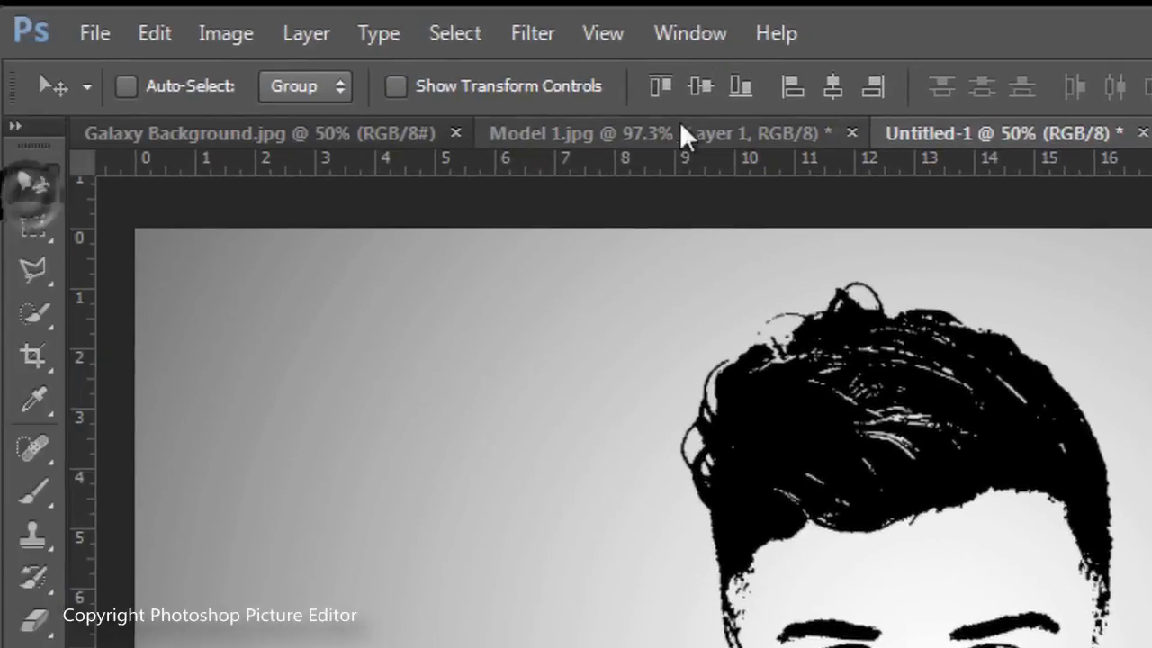
left_click(828, 93)
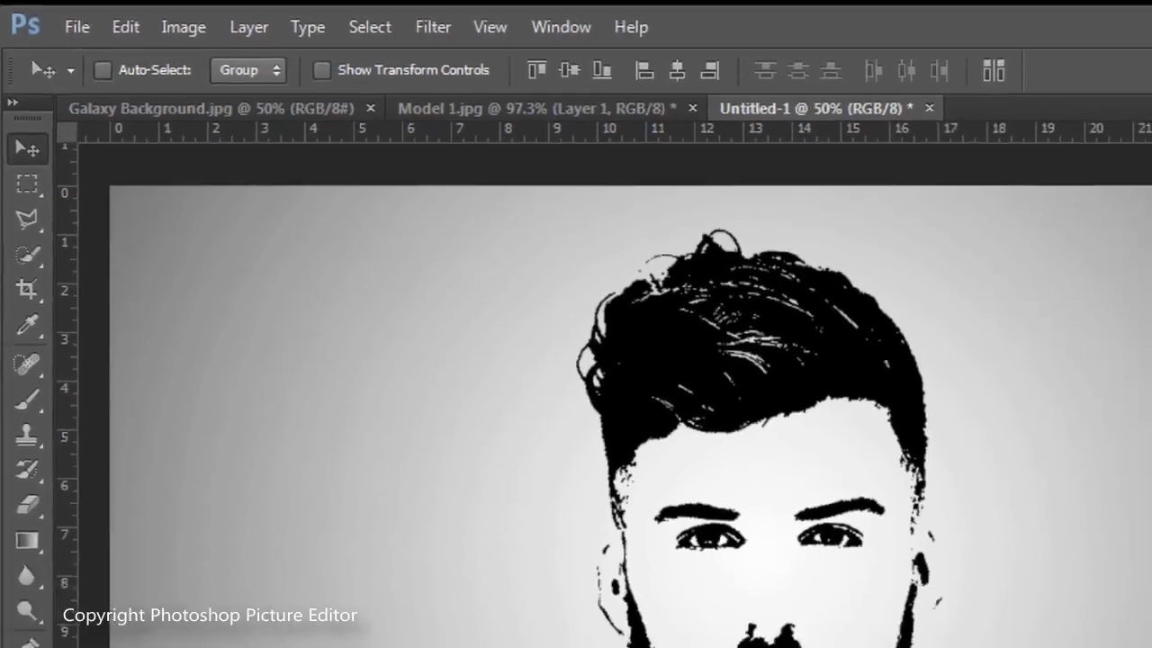
left_click(1136, 306)
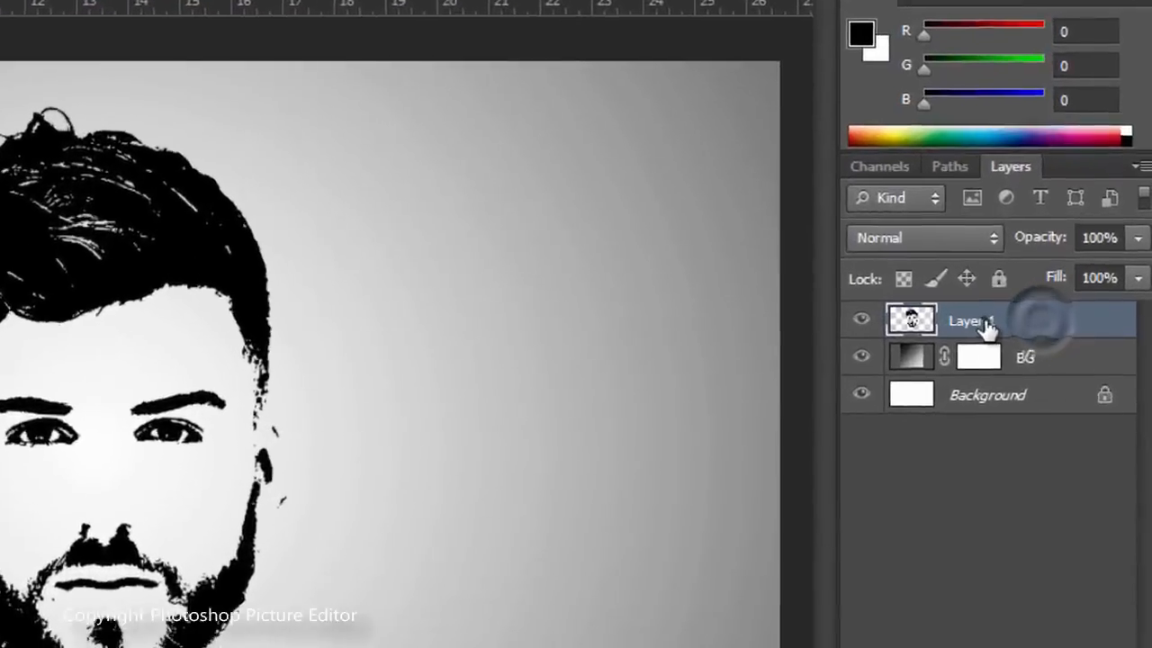
Rename the face layer to MODEL MEN
double_click(967, 321)
type("MODEL MEN")
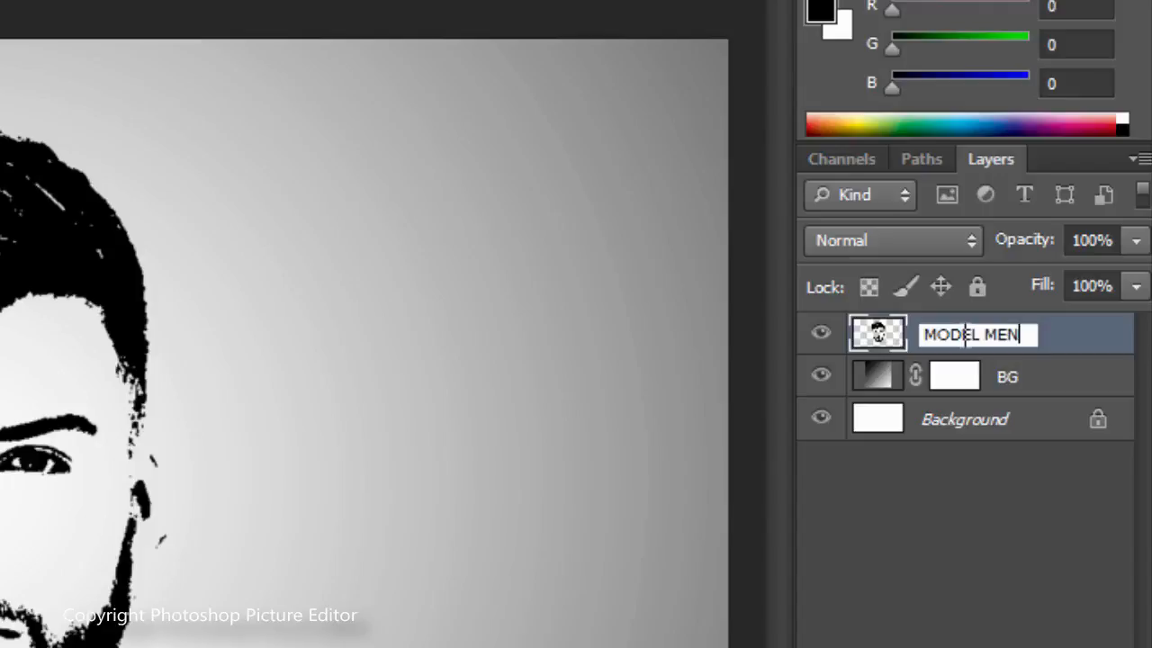
left_click(1071, 340)
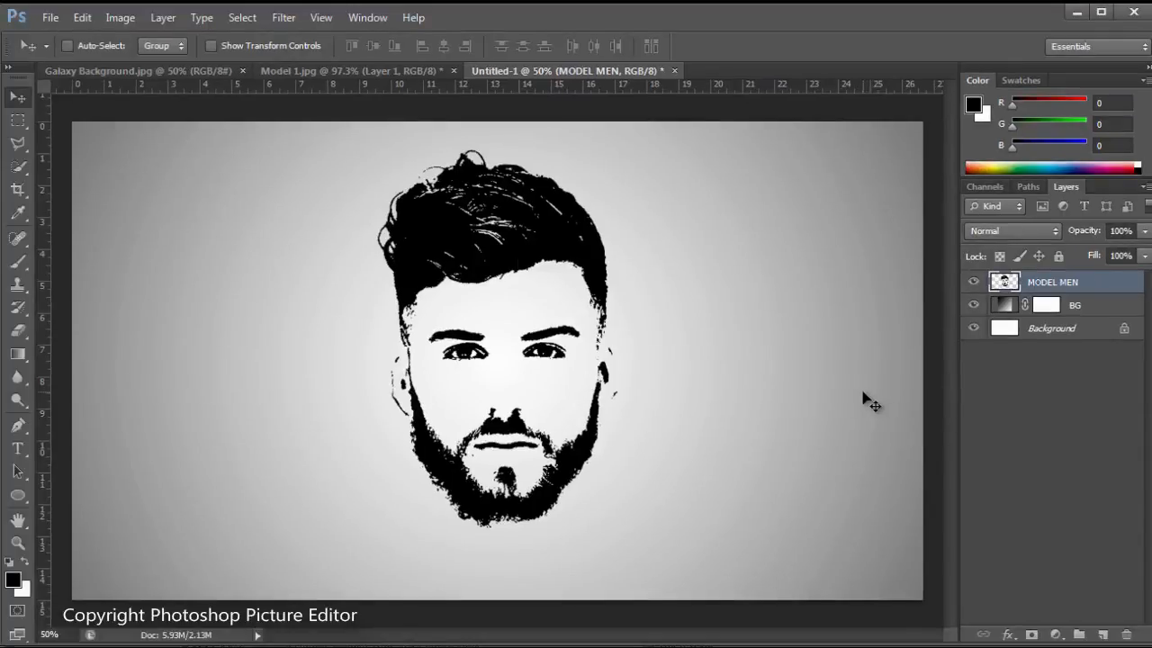
Copy the entire Galaxy Background.jpg image and paste it above the face in the Untitled-1 document
left_click(143, 70)
key("ctrl+a")
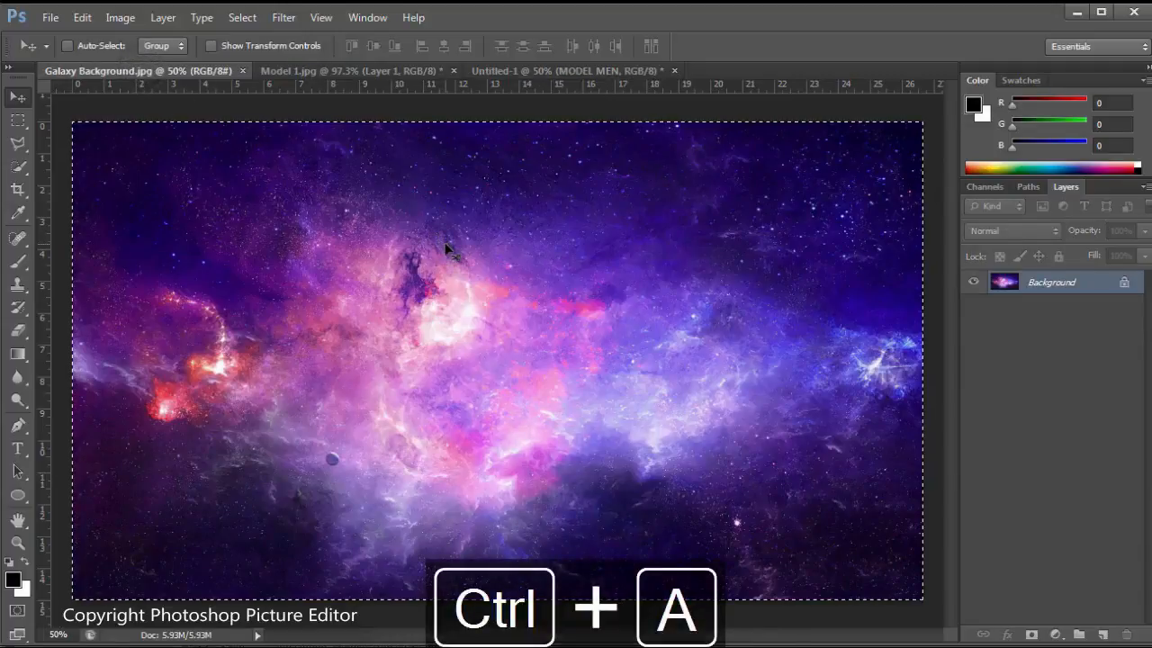
key("ctrl+c")
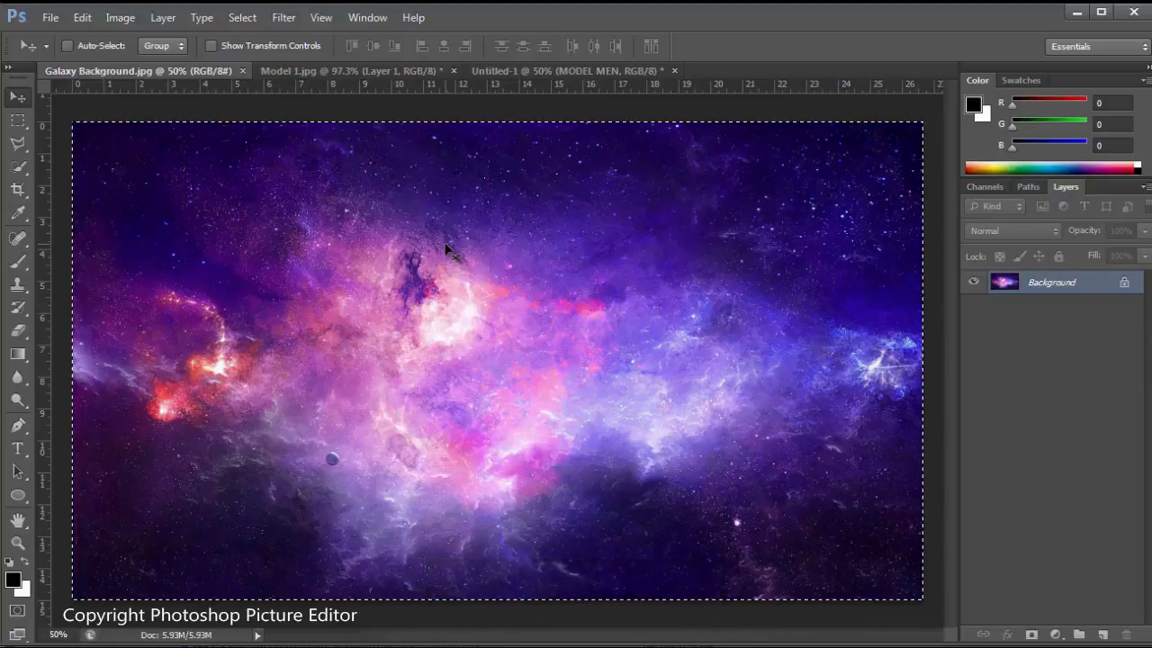
left_click(503, 75)
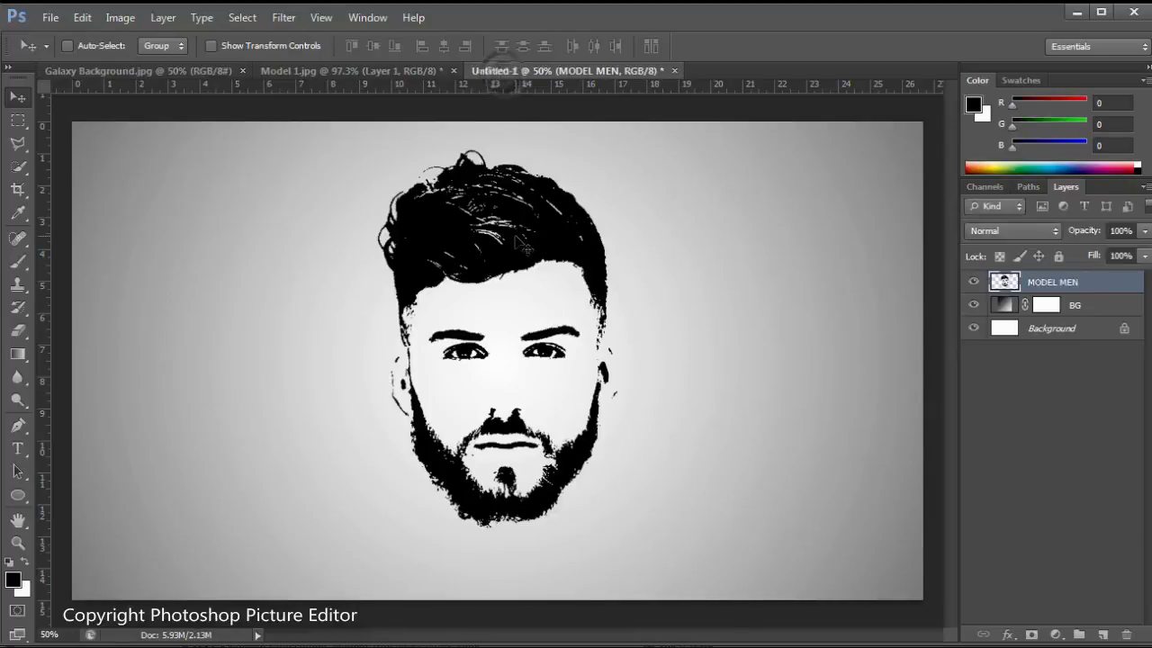
key("ctrl+v")
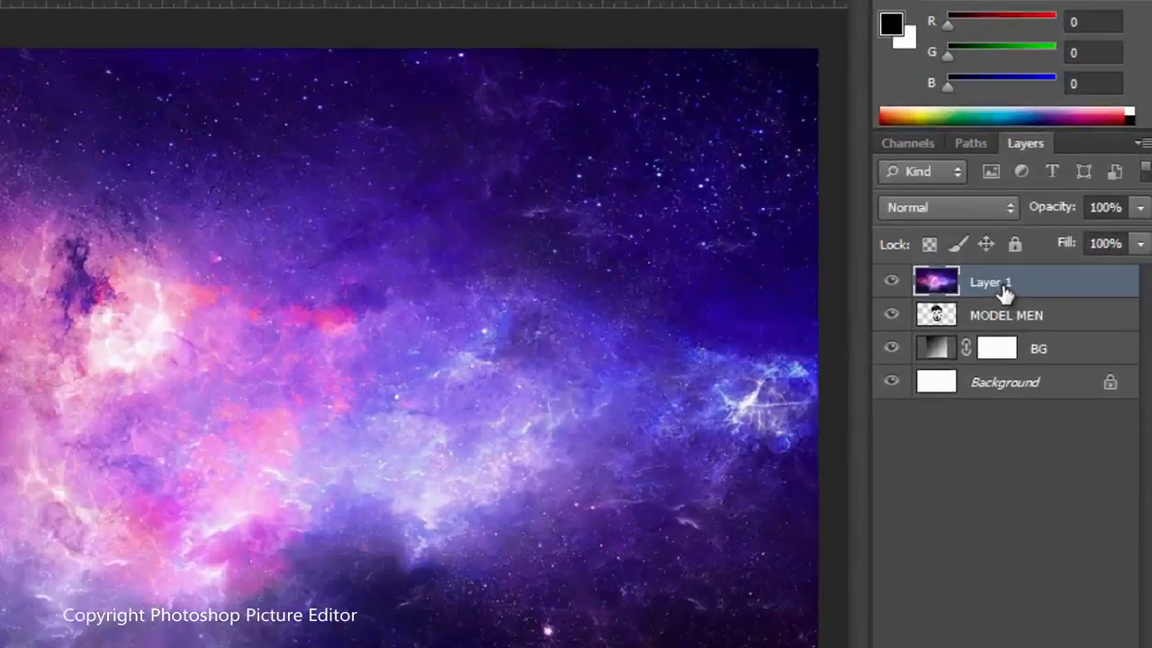
Rename the pasted galaxy layer to GALAXY 1 and clip it to the MODEL MEN layer
double_click(1046, 283)
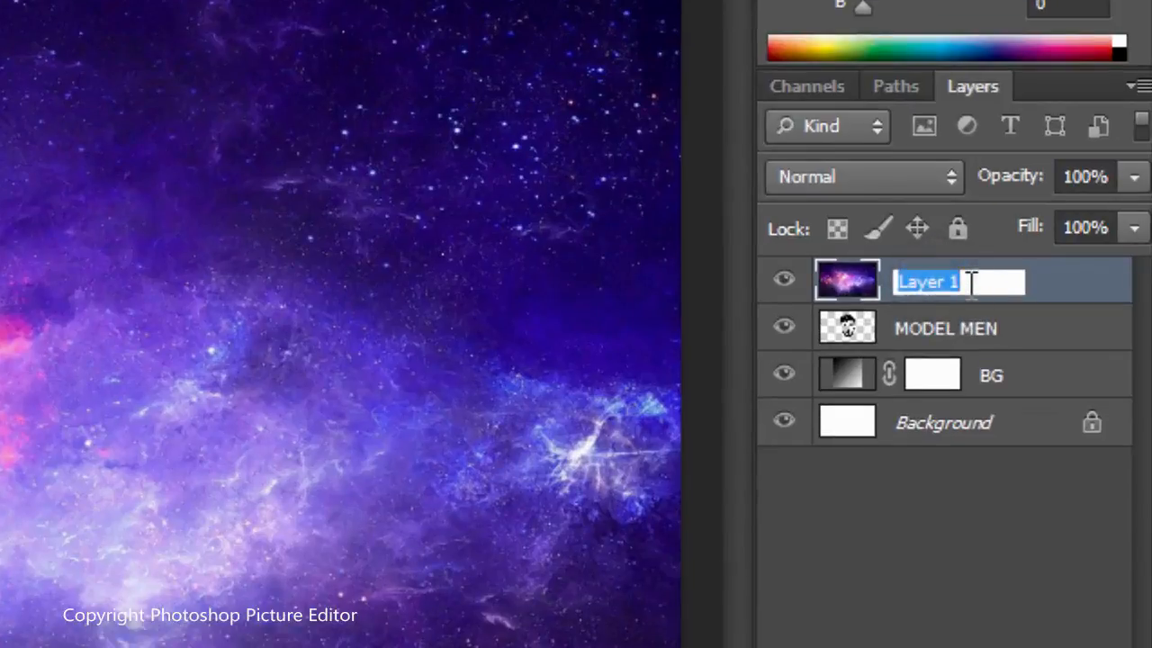
type("GALAX")
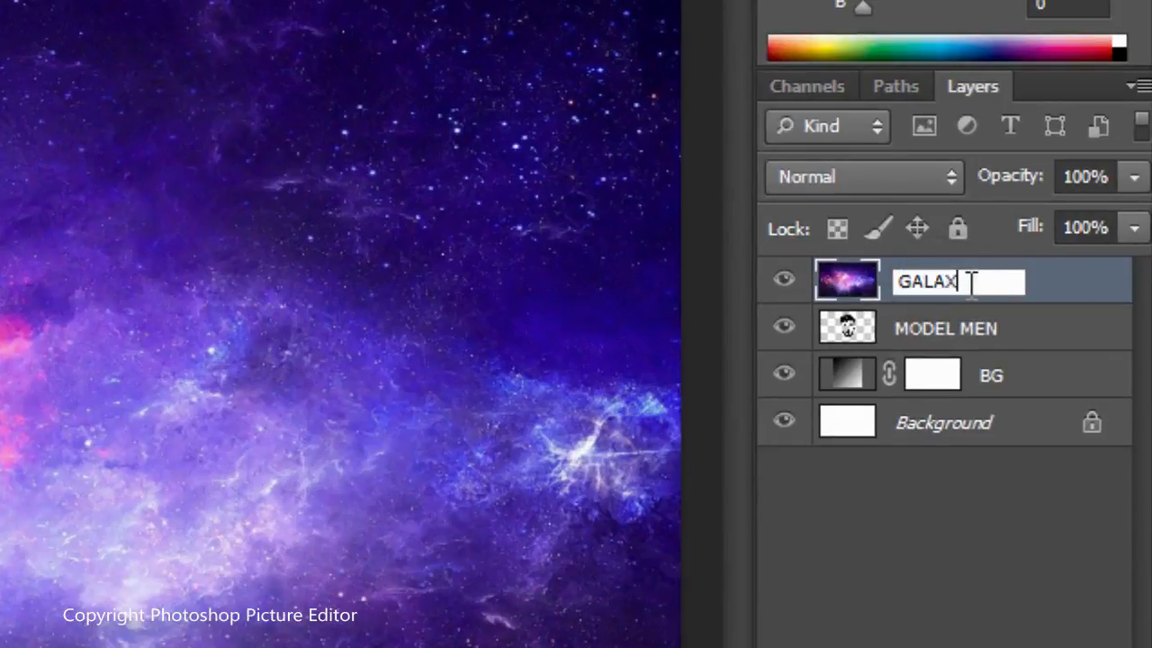
type("Y 1")
left_click(1070, 284)
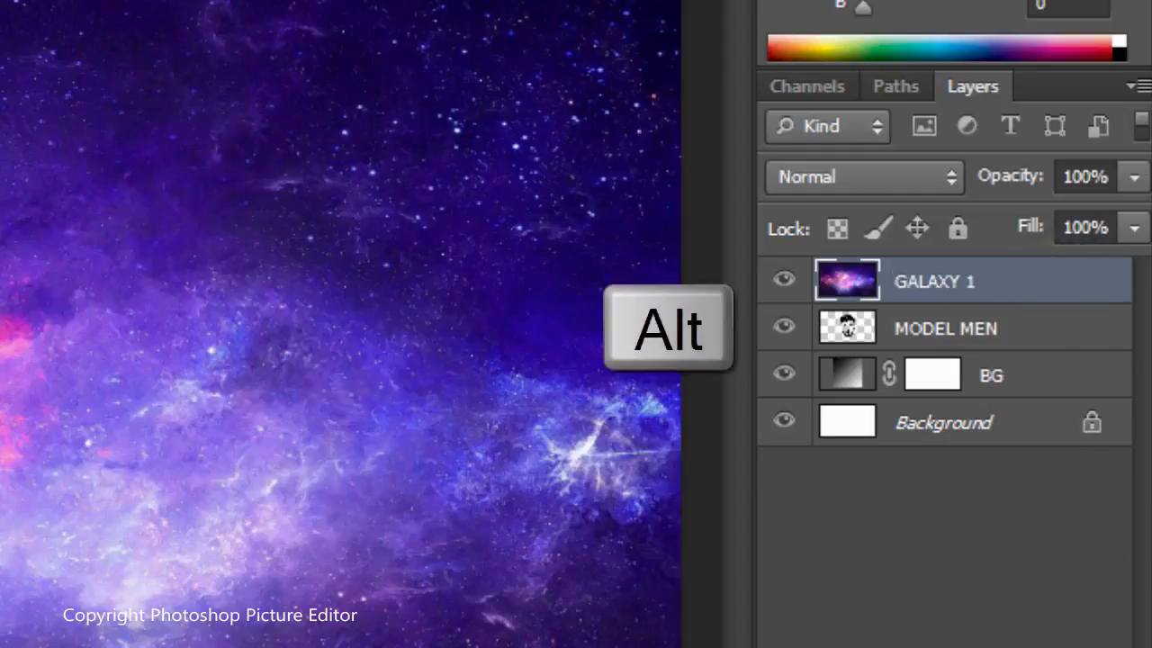
left_click(947, 289, "alt")
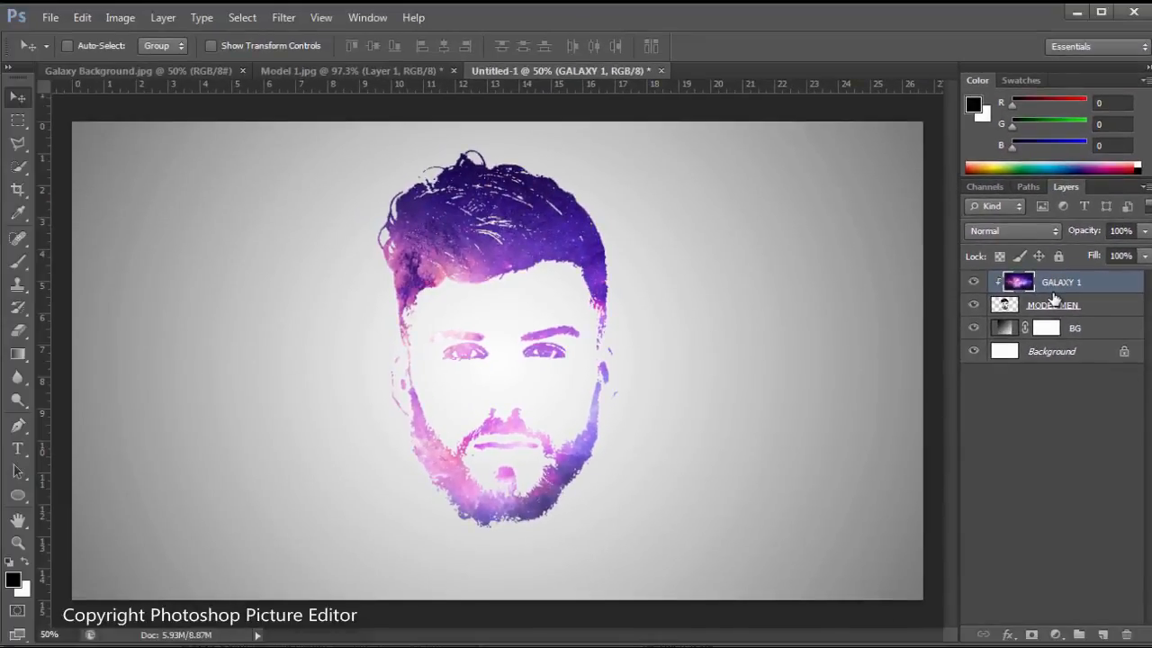
Scale the GALAXY 1 image proportionally to about 157% and reposition it so its colours cover the whole face
left_click_drag(393, 295, 513, 374)
key("ctrl+t")
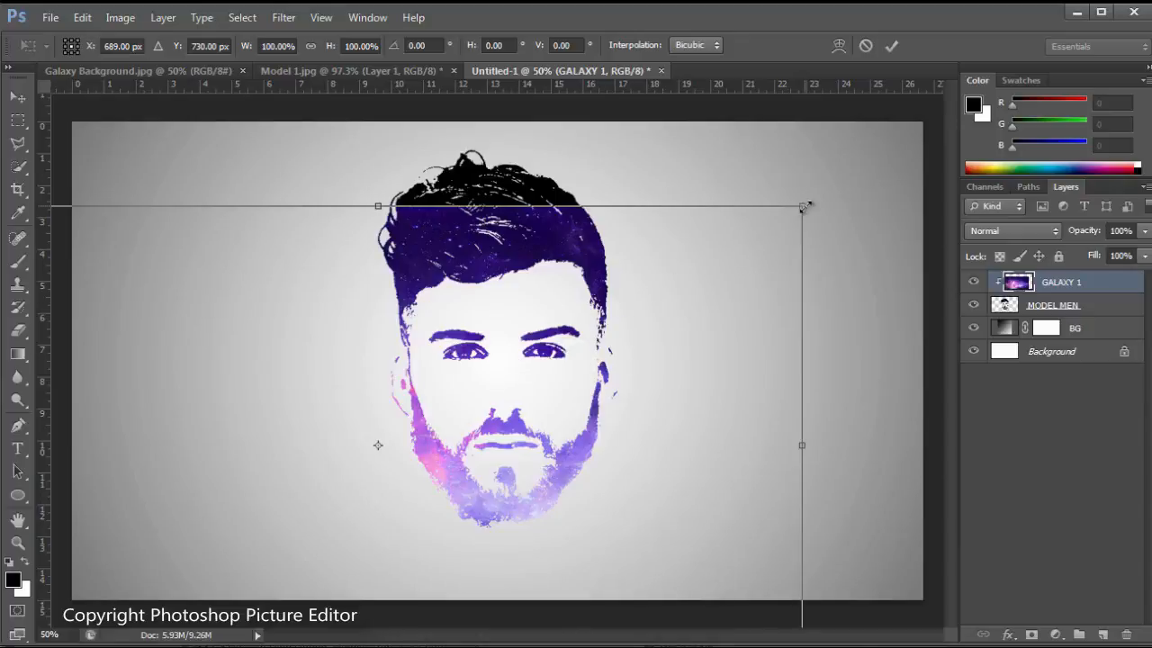
left_click_drag(805, 206, 1048, 101)
left_click_drag(345, 323, 761, 390)
left_click_drag(415, 394, 501, 360)
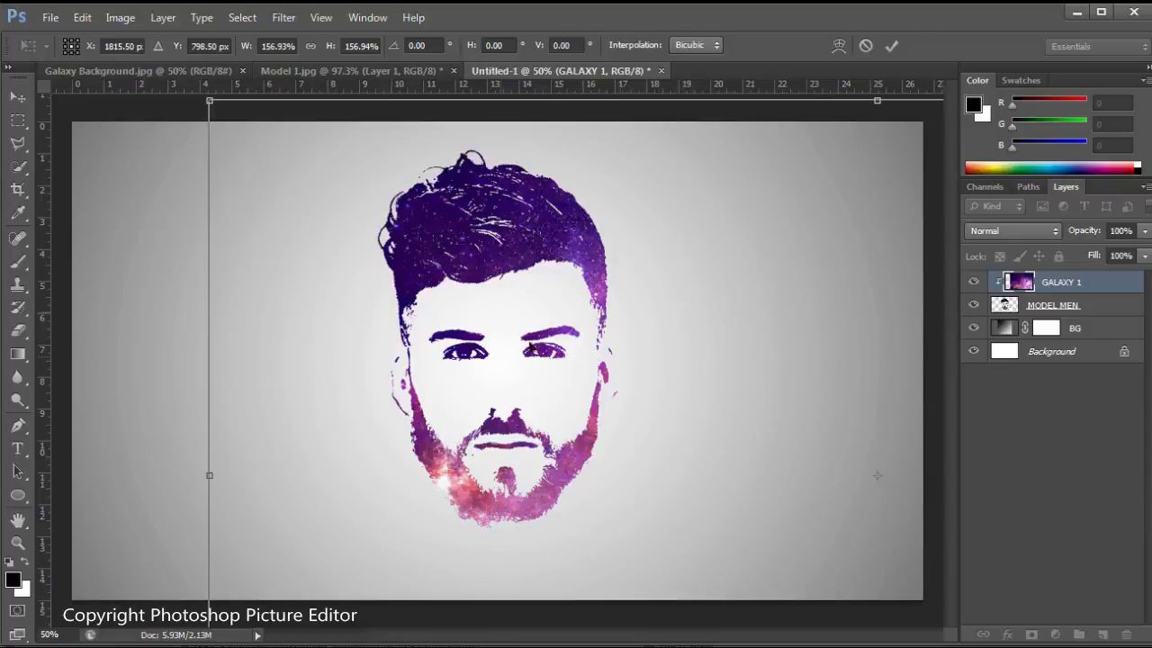
left_click(891, 45)
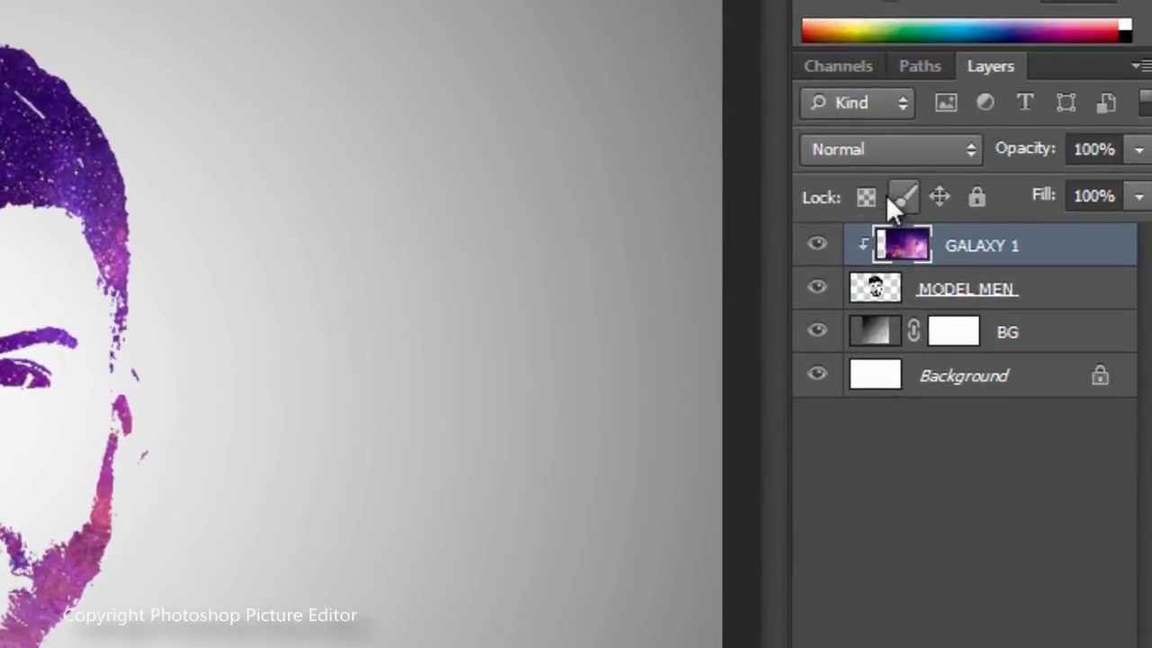
Apply an Inner Bevel to the MODEL MEN layer with depth 1000% and size 0 px, and collapse its effects list
left_click(999, 297)
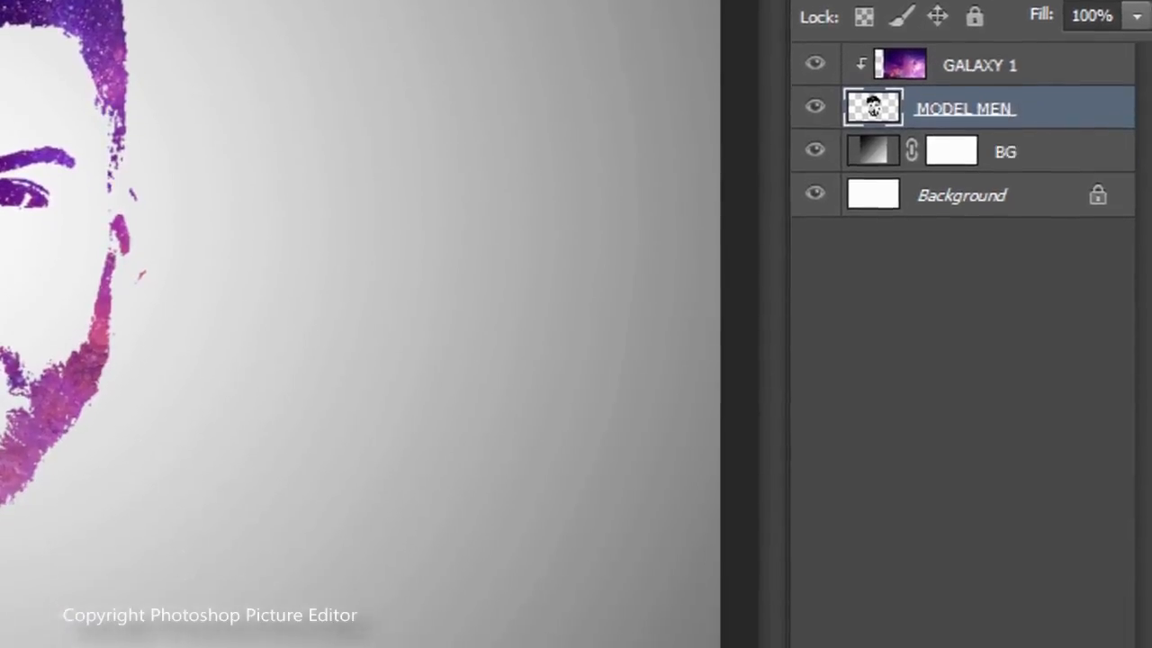
left_click(879, 626)
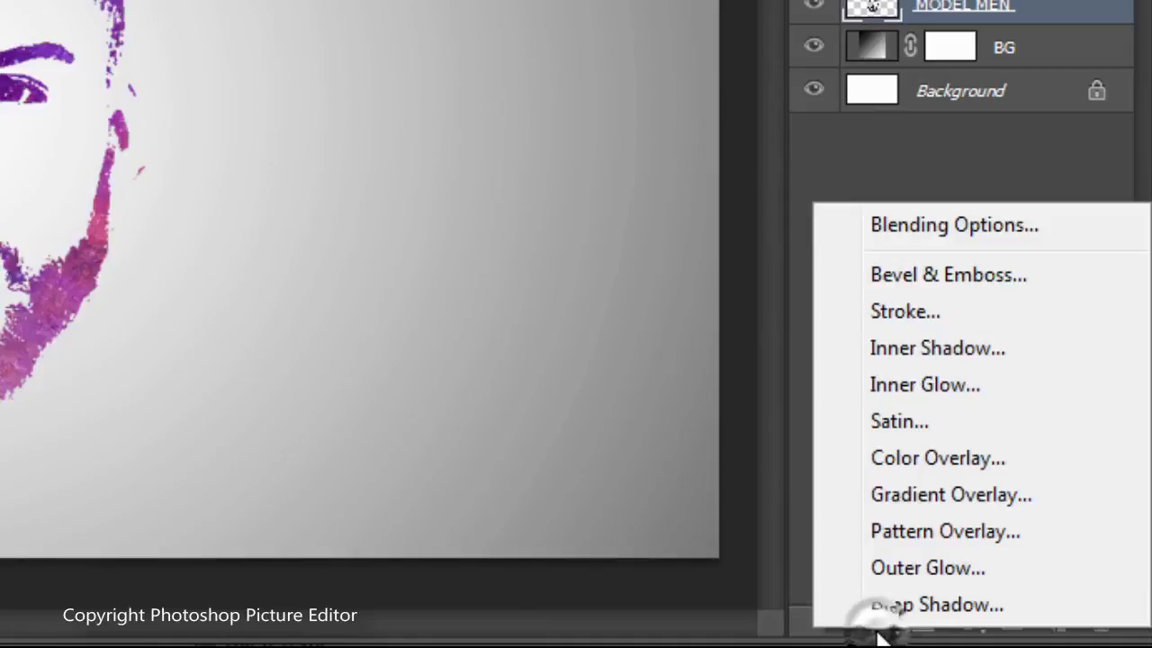
left_click(938, 232)
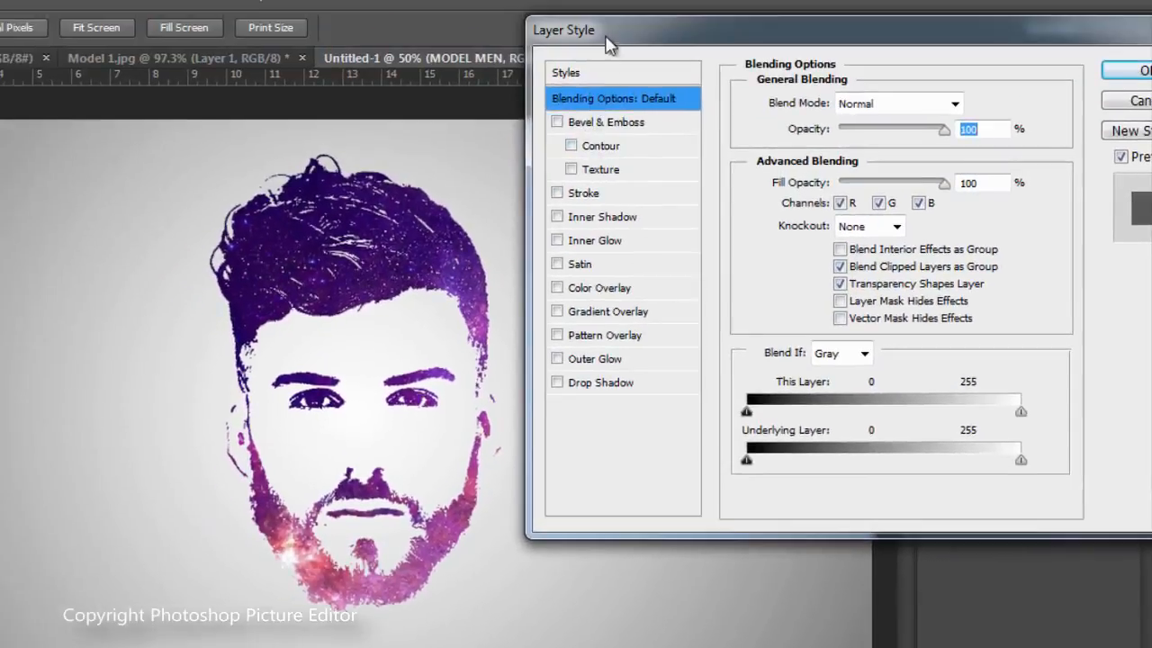
left_click_drag(609, 38, 583, 153)
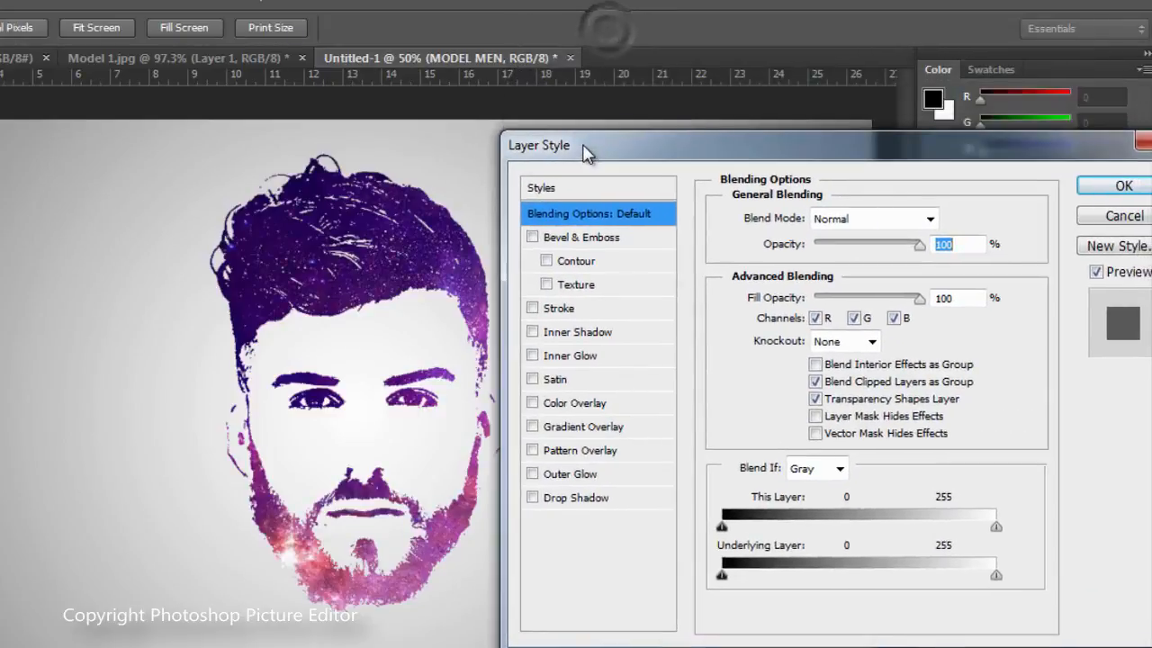
left_click(581, 238)
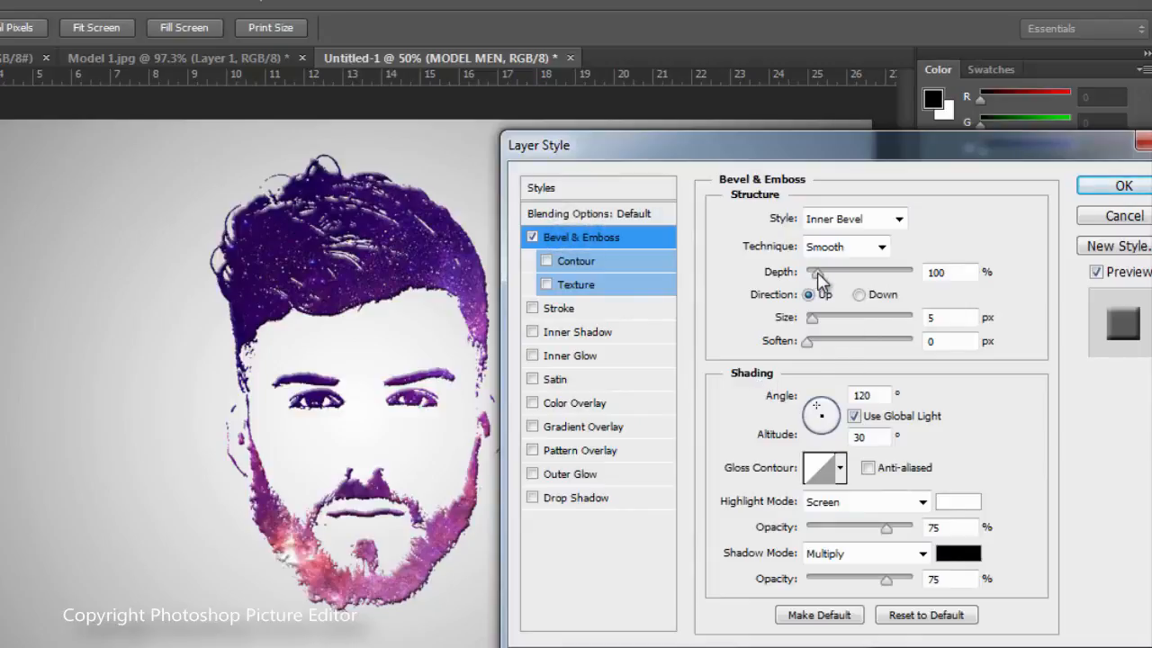
left_click_drag(816, 272, 925, 276)
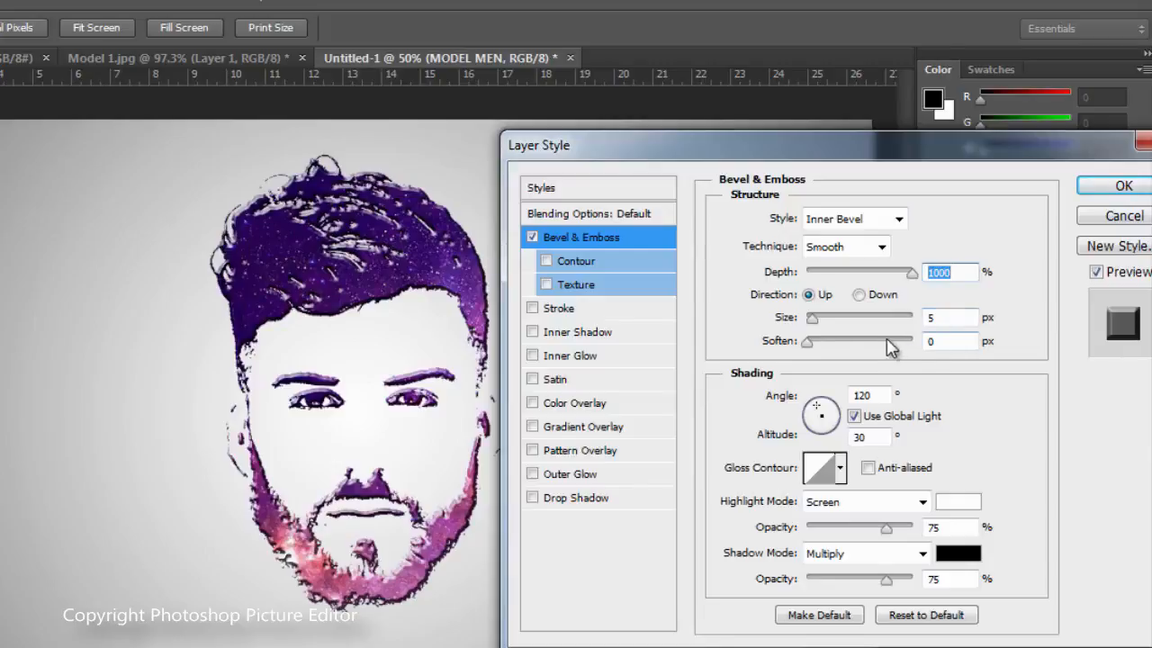
left_click_drag(813, 324, 792, 329)
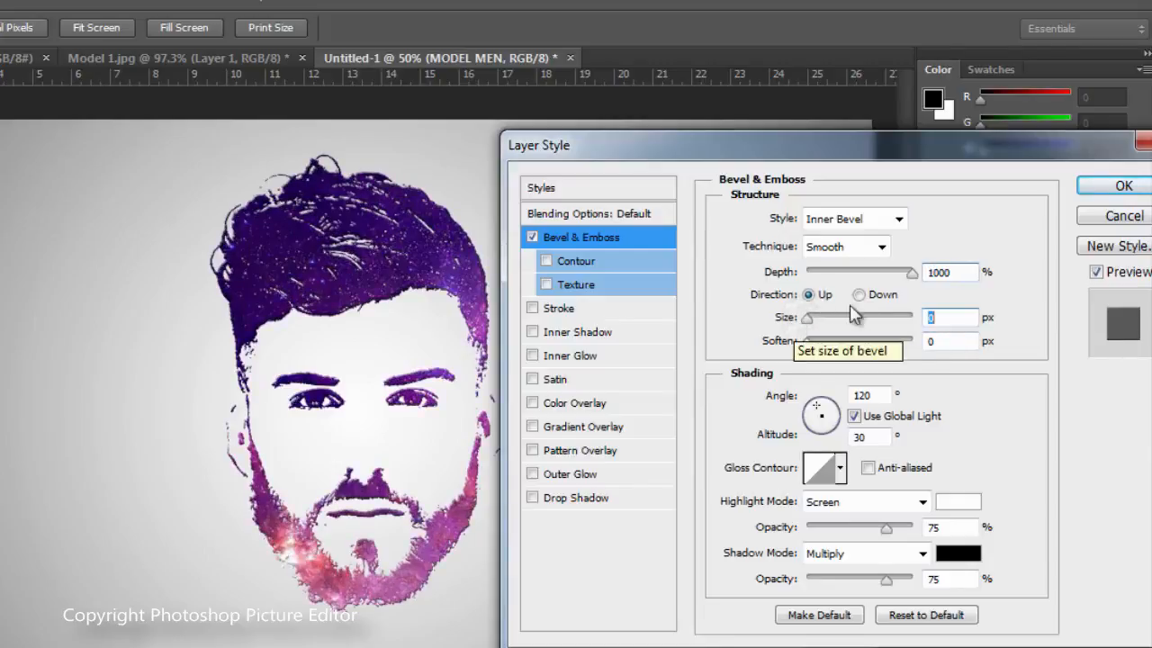
left_click(1114, 189)
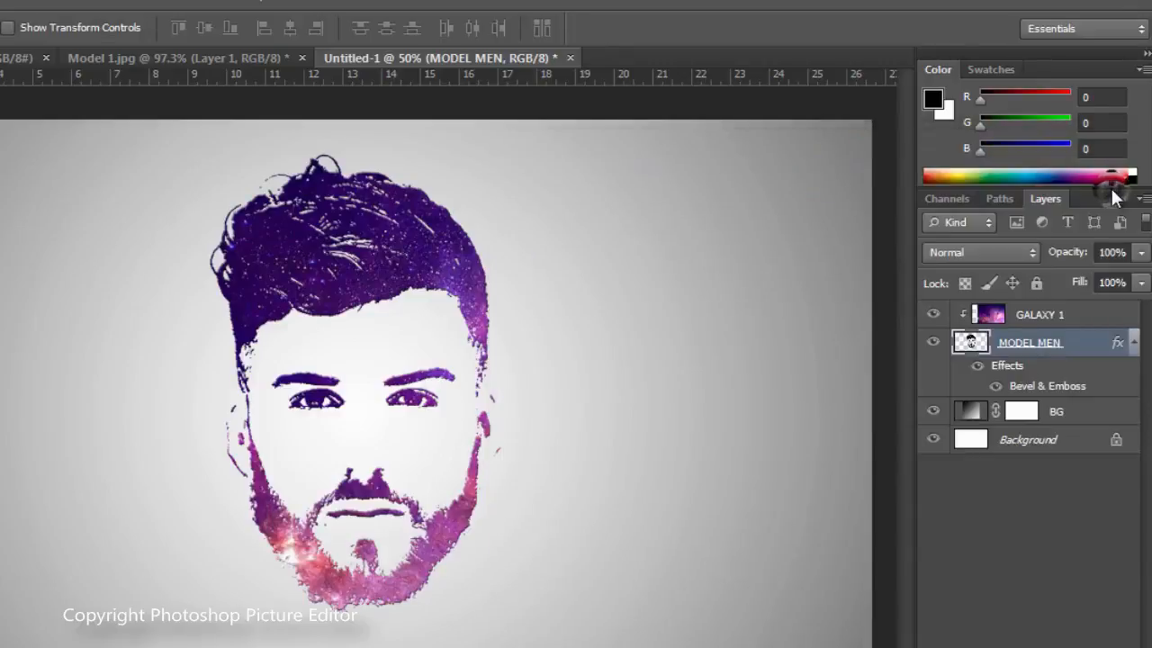
left_click(1133, 343)
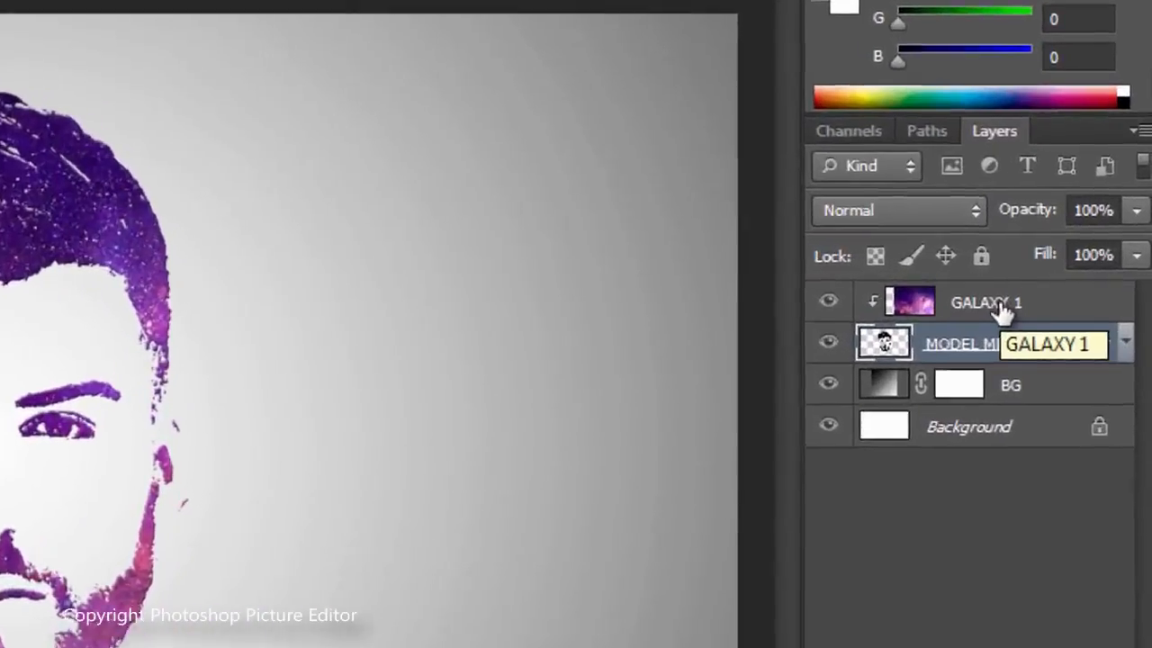
Select the GALAXY 1 layer and set up the Horizontal Type tool with the Guardians font
left_click(1038, 295)
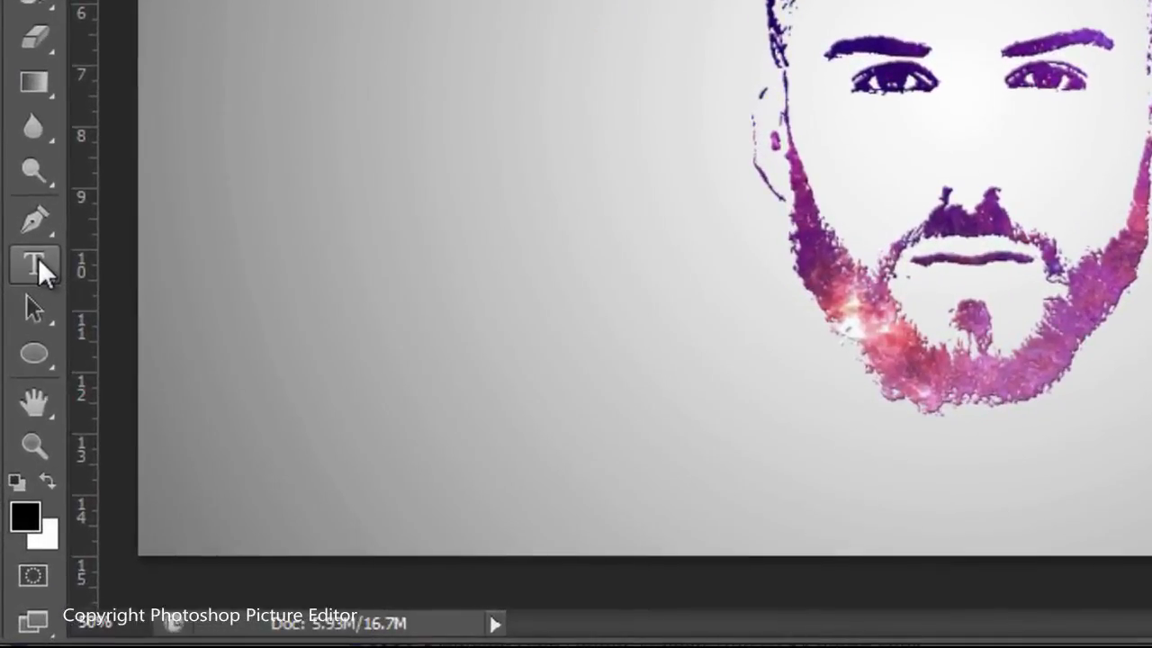
left_click(32, 329)
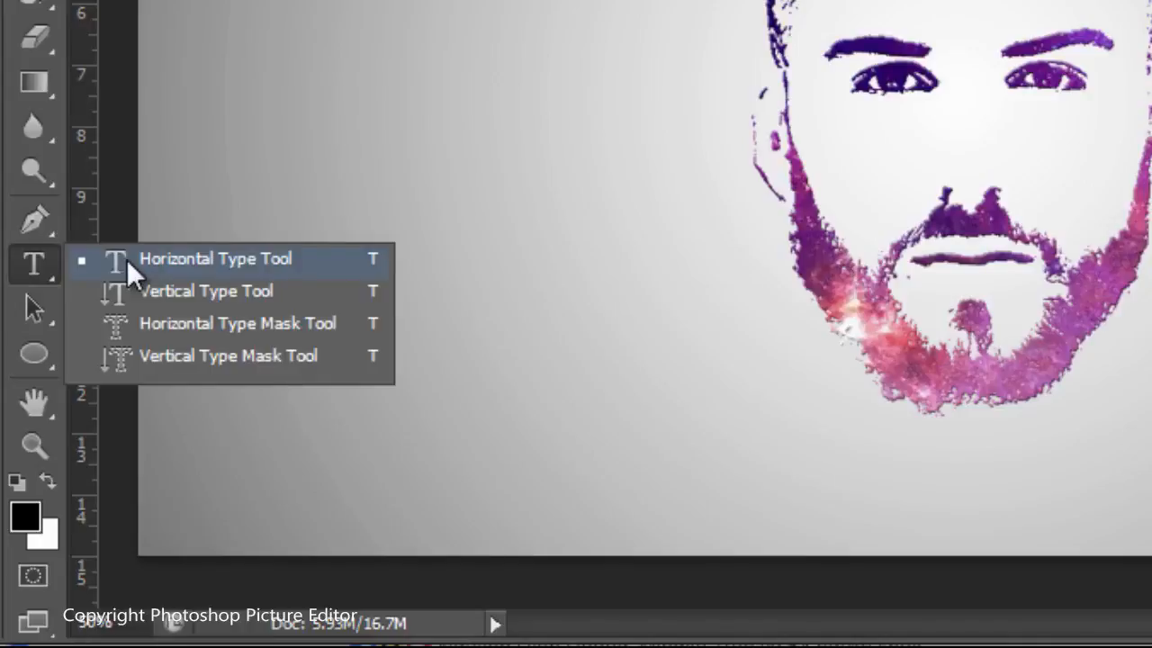
left_click(192, 259)
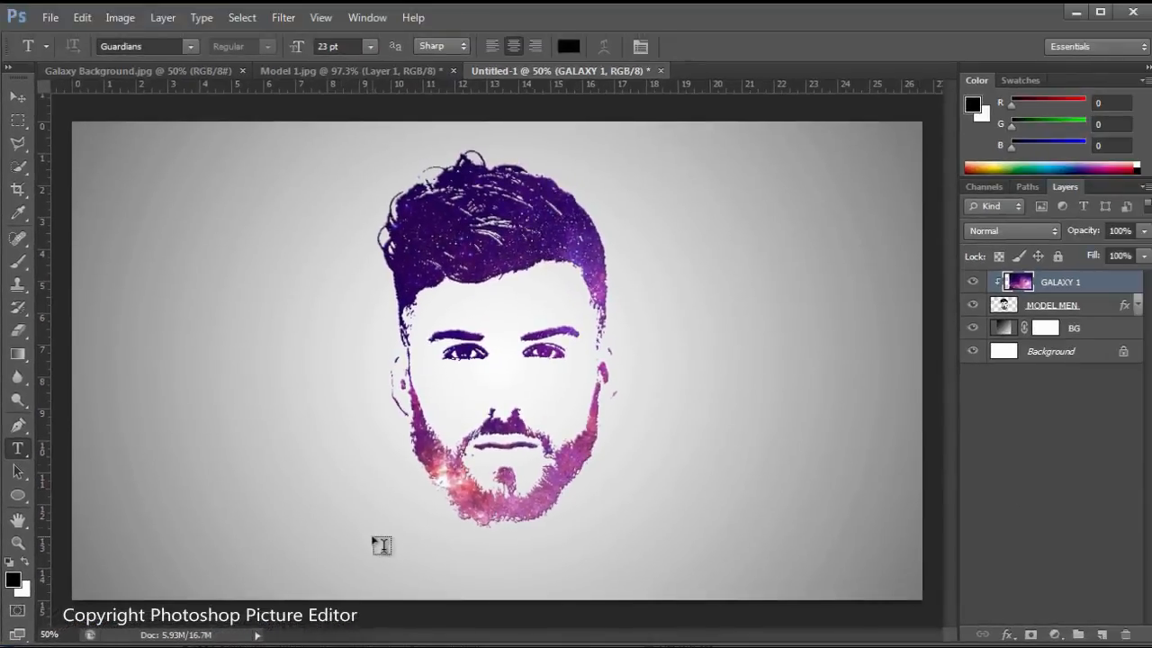
left_click(261, 63)
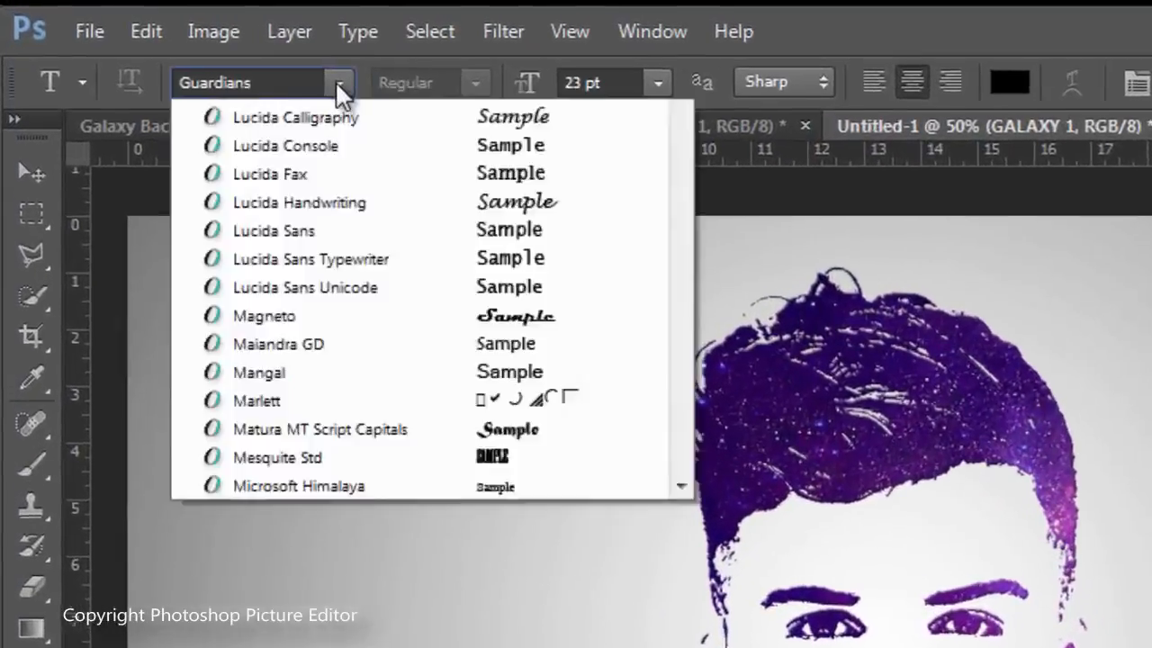
scroll(267, 129, "up", 10)
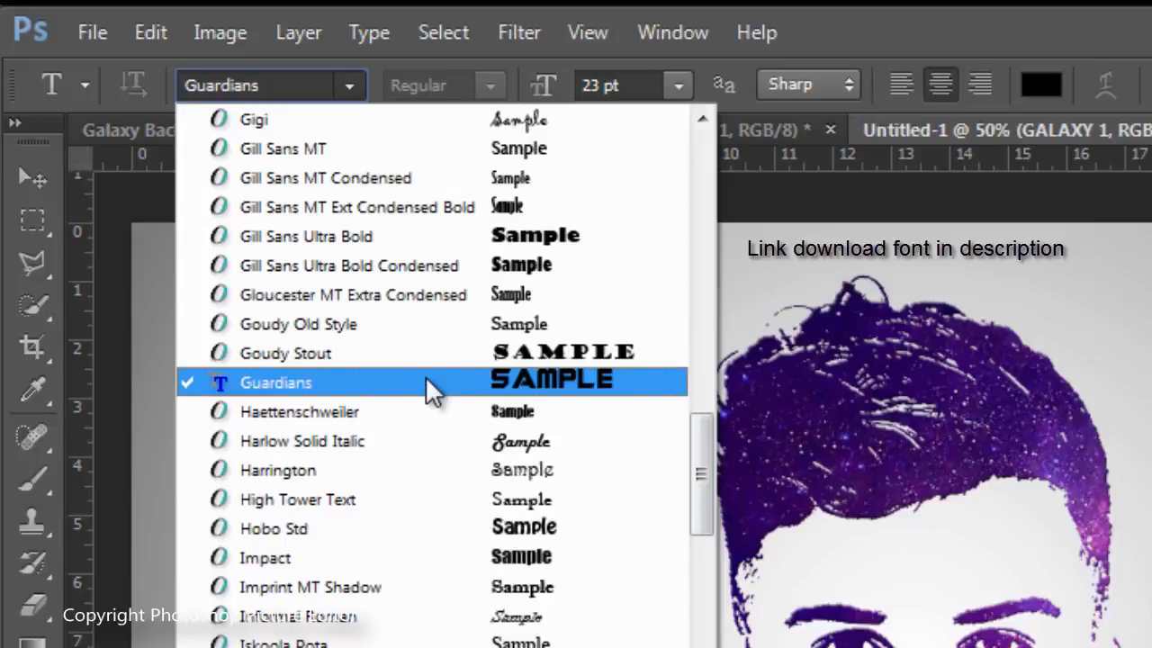
left_click(425, 377)
left_click(423, 380)
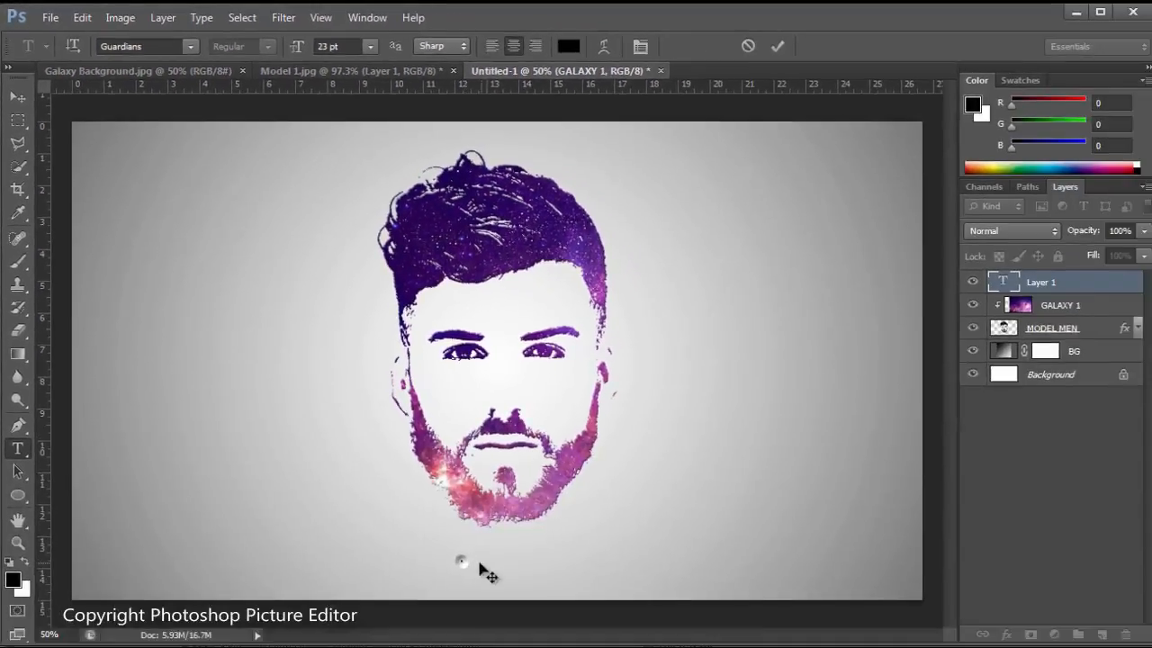
Add the text PHOTOSHOP PICTURE EDITOR below the beard and centre it under the face
left_click(461, 558)
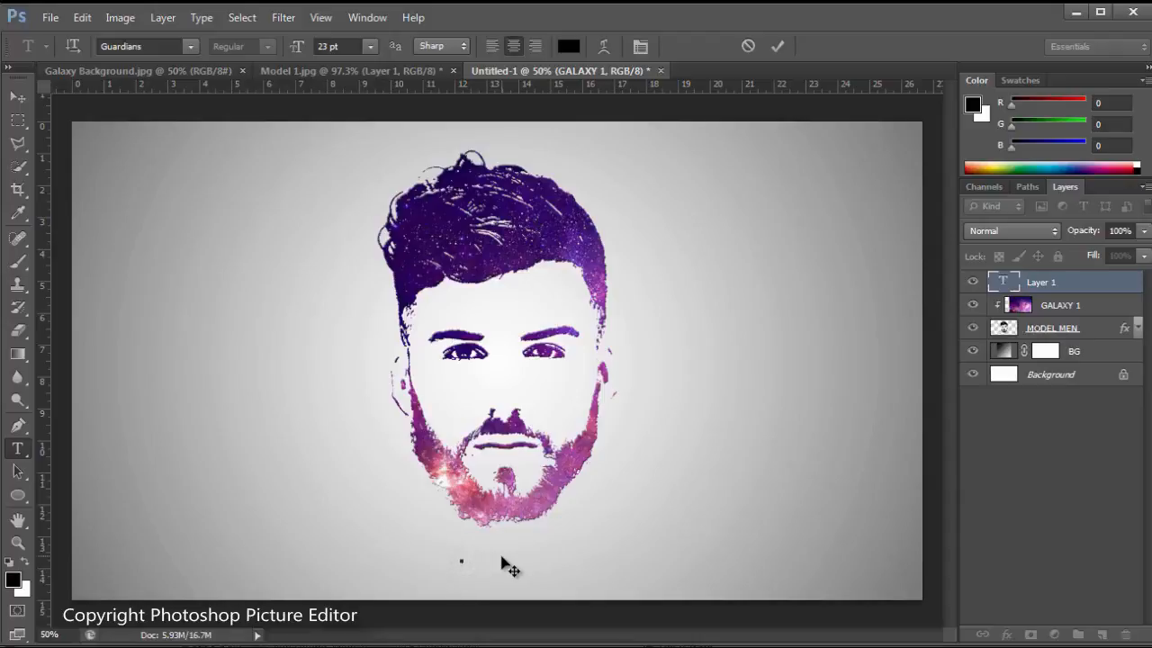
type("PHOTOSHOP PICTURE EDITOR")
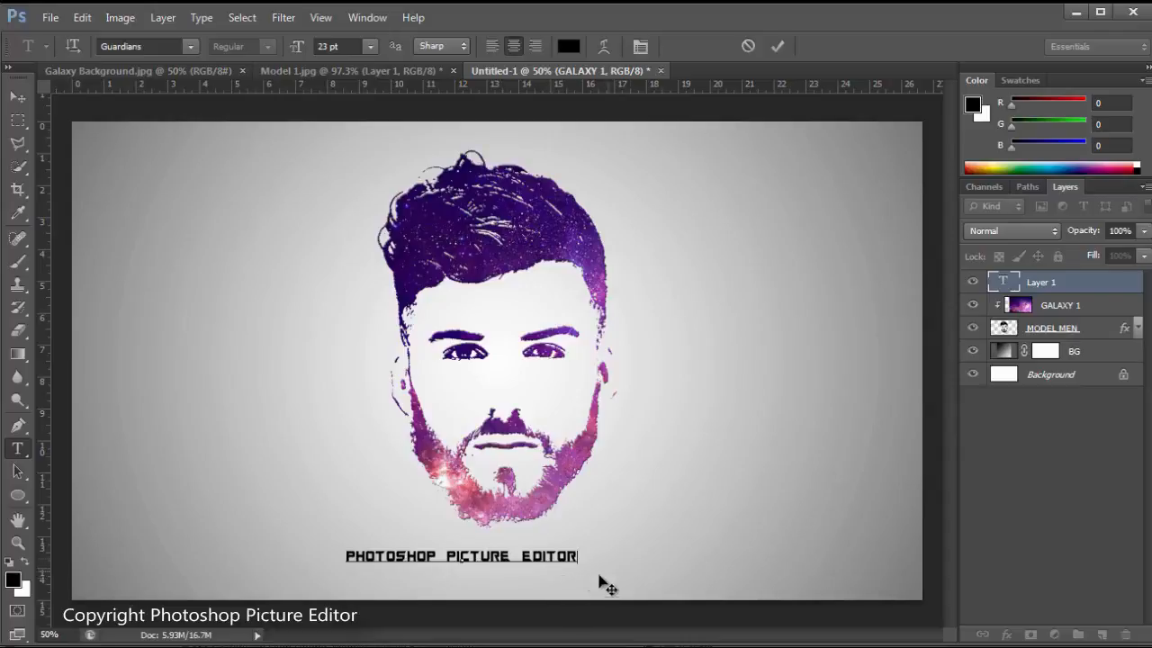
left_click_drag(659, 533, 690, 530)
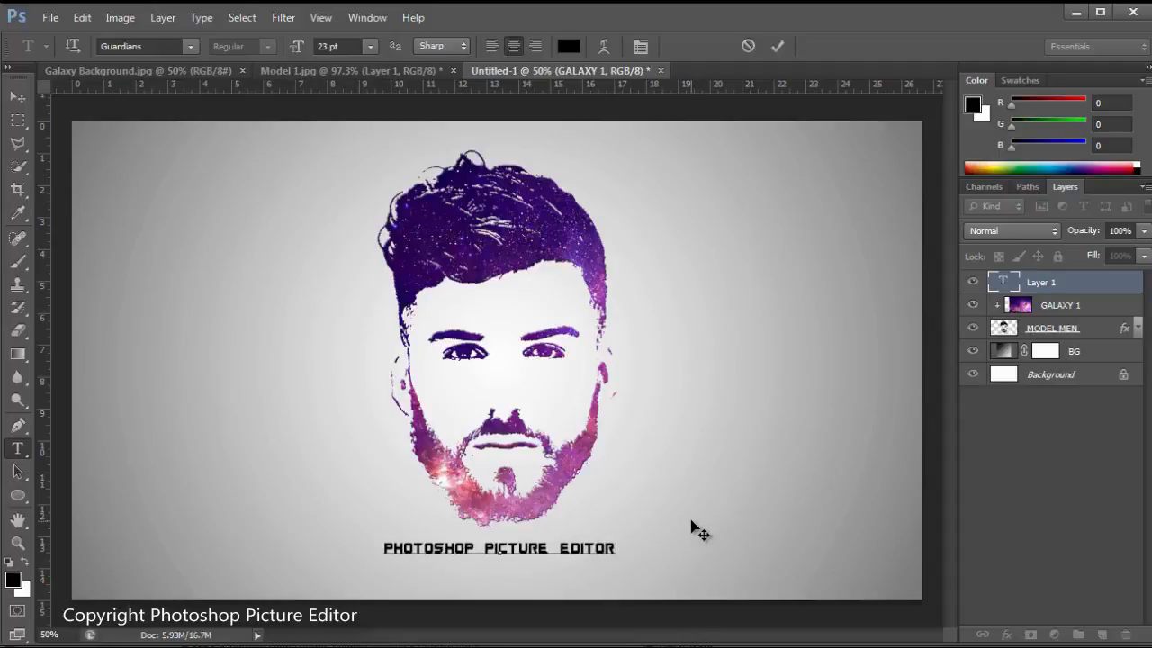
Set the whole caption's font size to 31 pt, adjust its position under the face and commit the text
left_click_drag(616, 546, 378, 554)
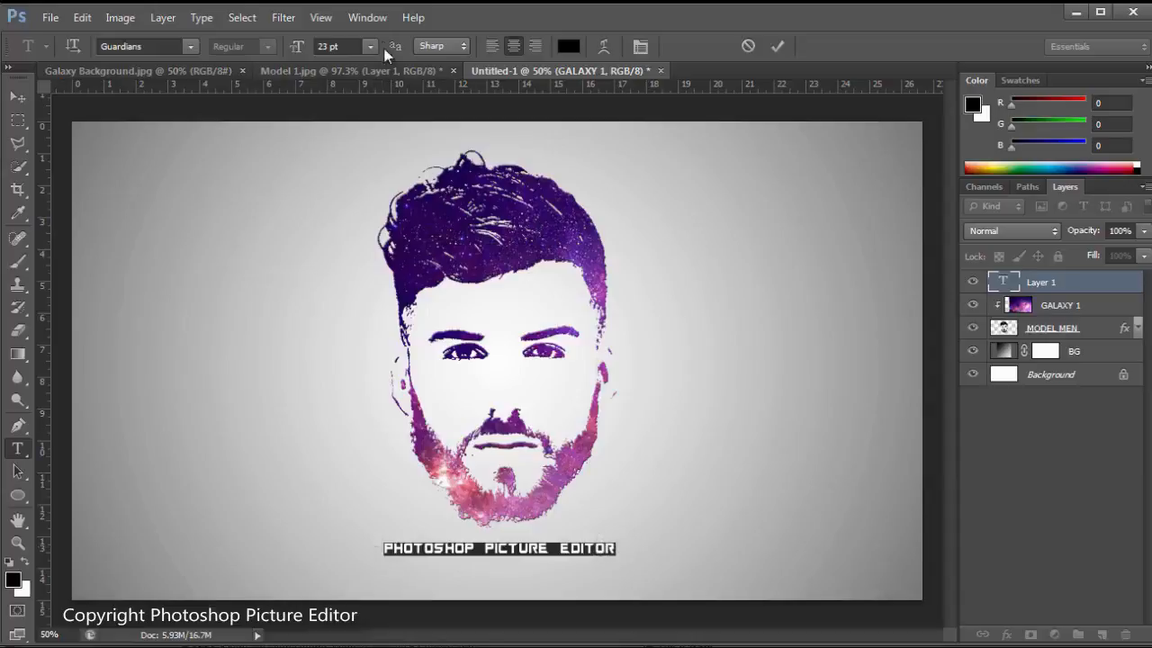
left_click(367, 17)
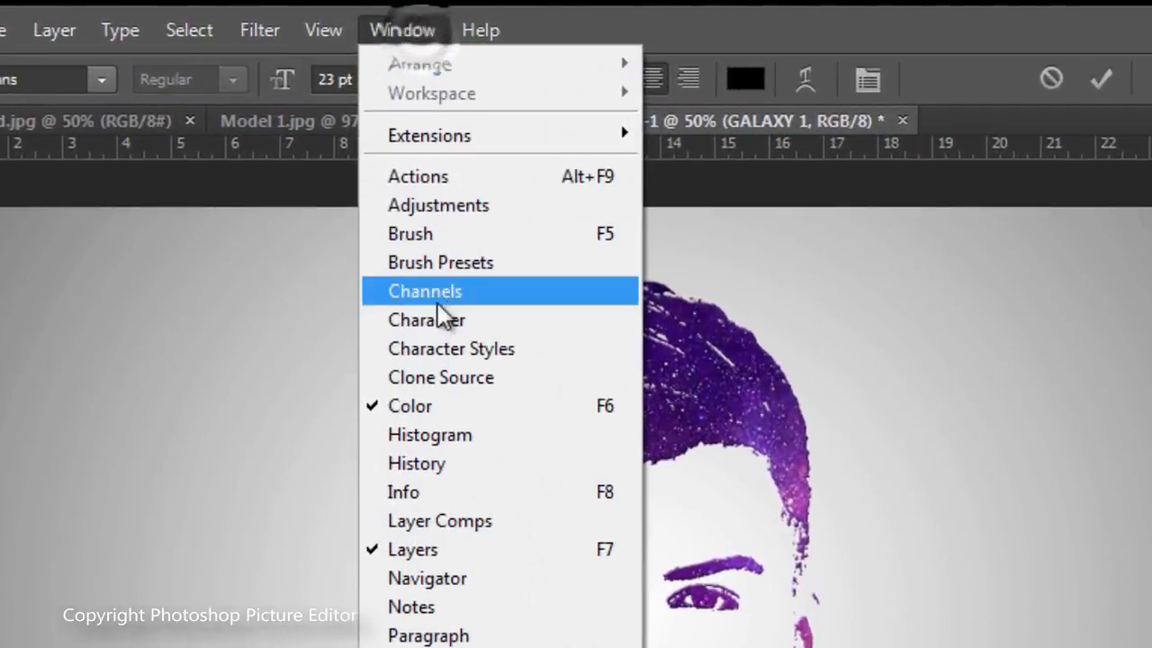
left_click(447, 324)
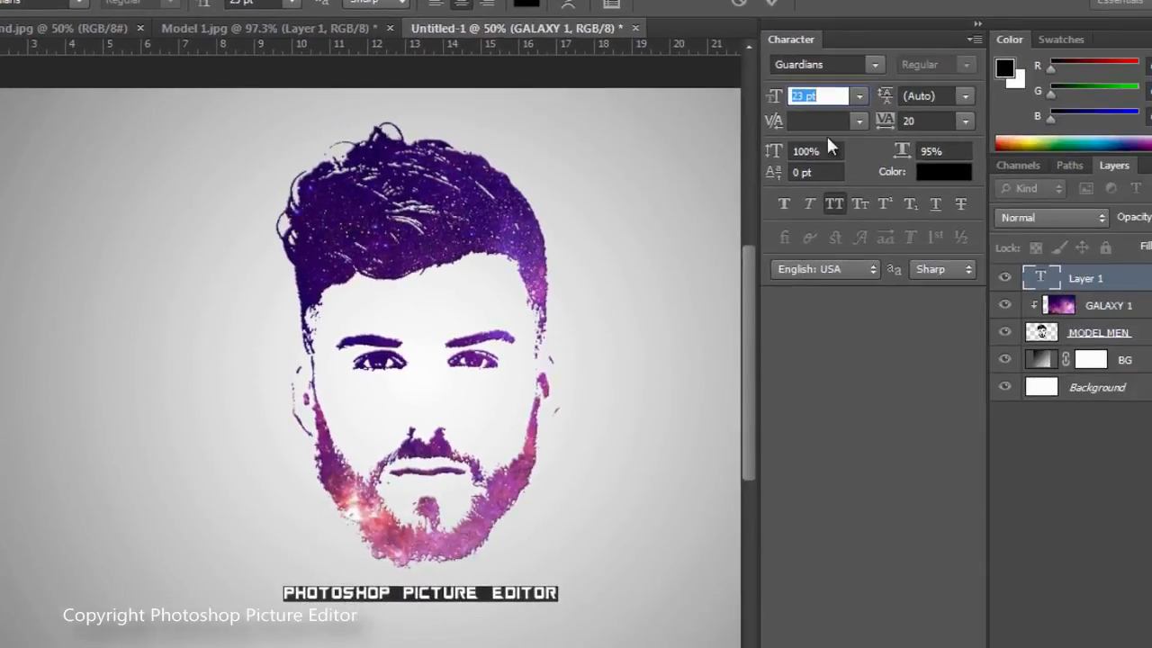
mouse_move(775, 106)
left_mouse_down()
mouse_move(771, 95)
mouse_move(783, 103)
left_mouse_up()
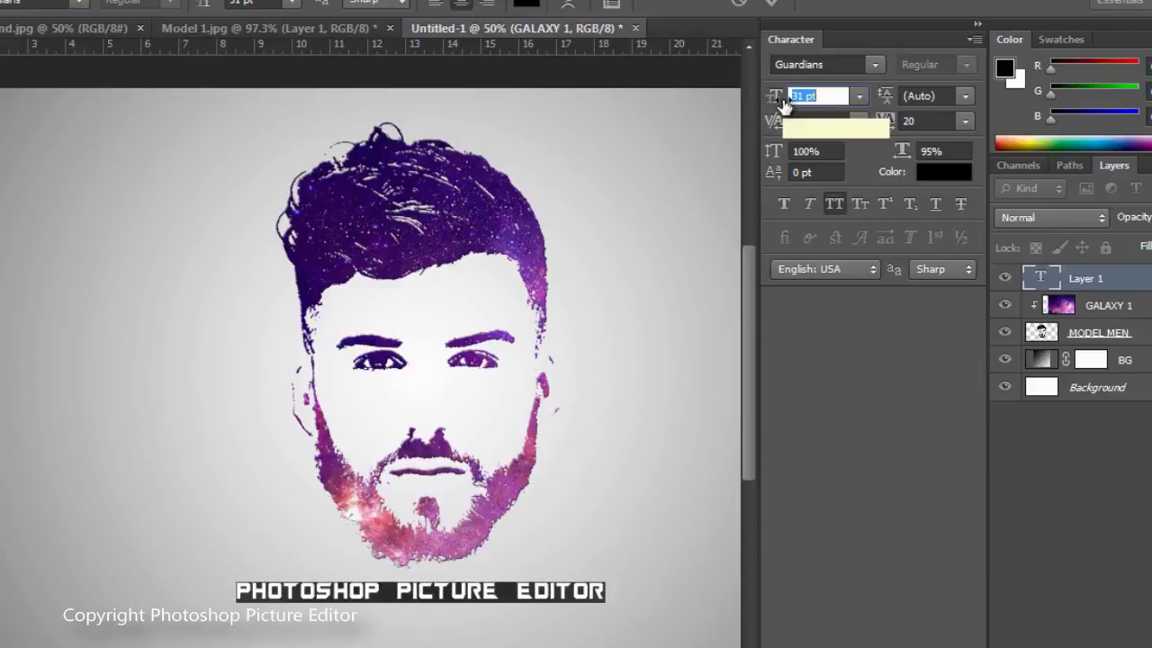
left_click_drag(680, 436, 684, 439)
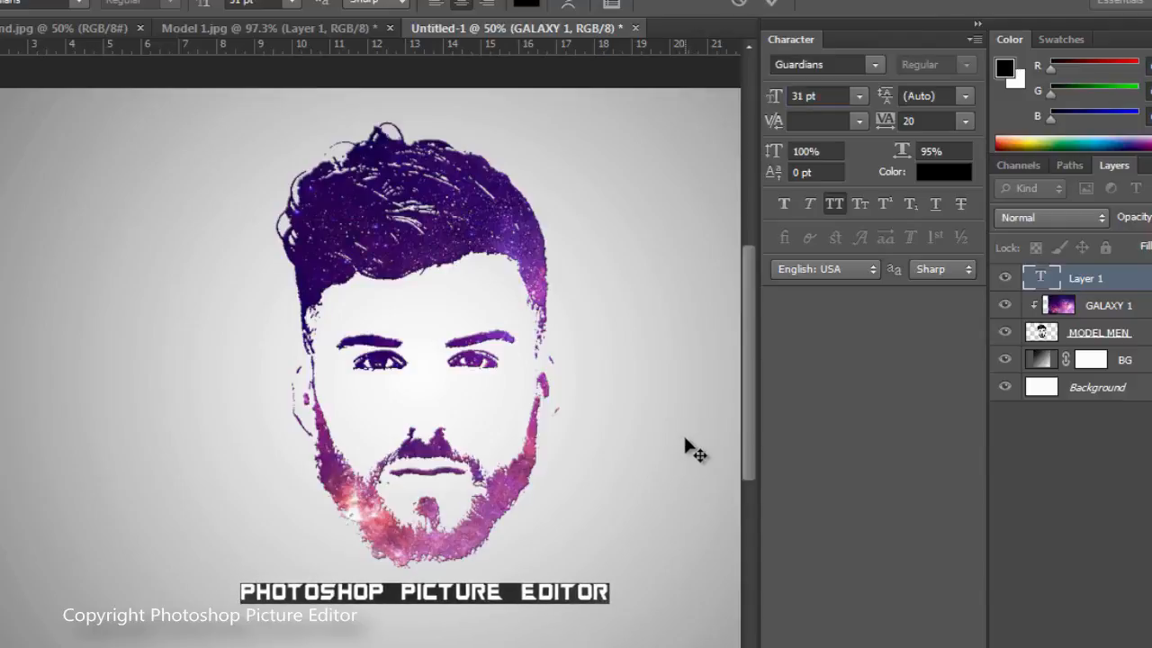
left_click(973, 32)
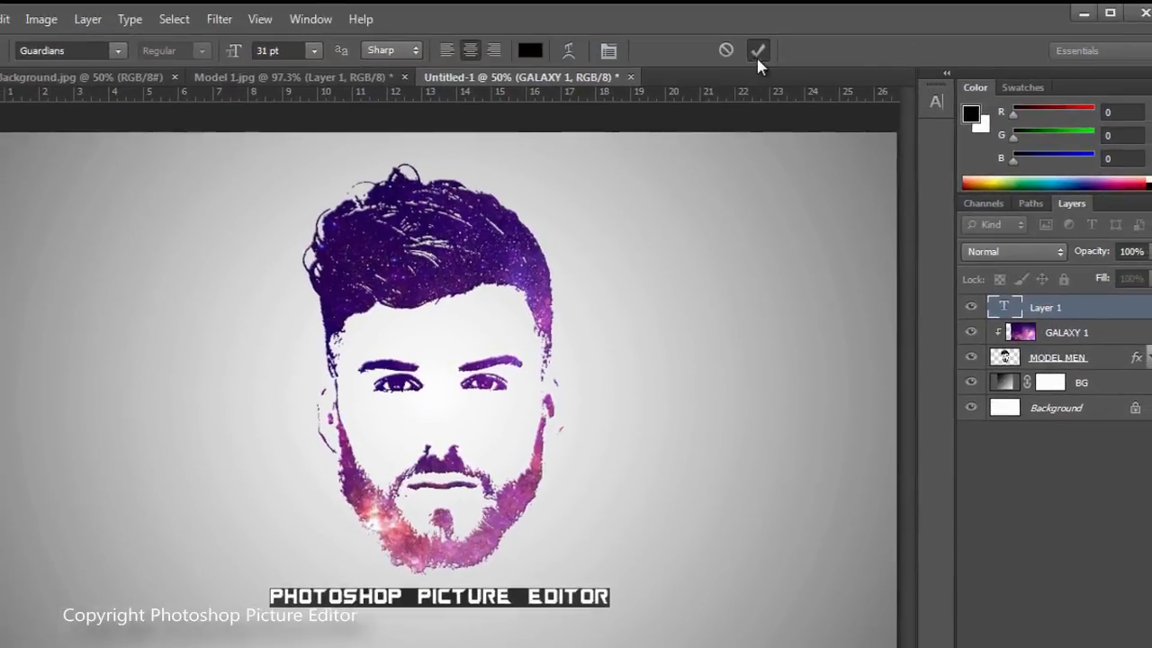
left_click(758, 65)
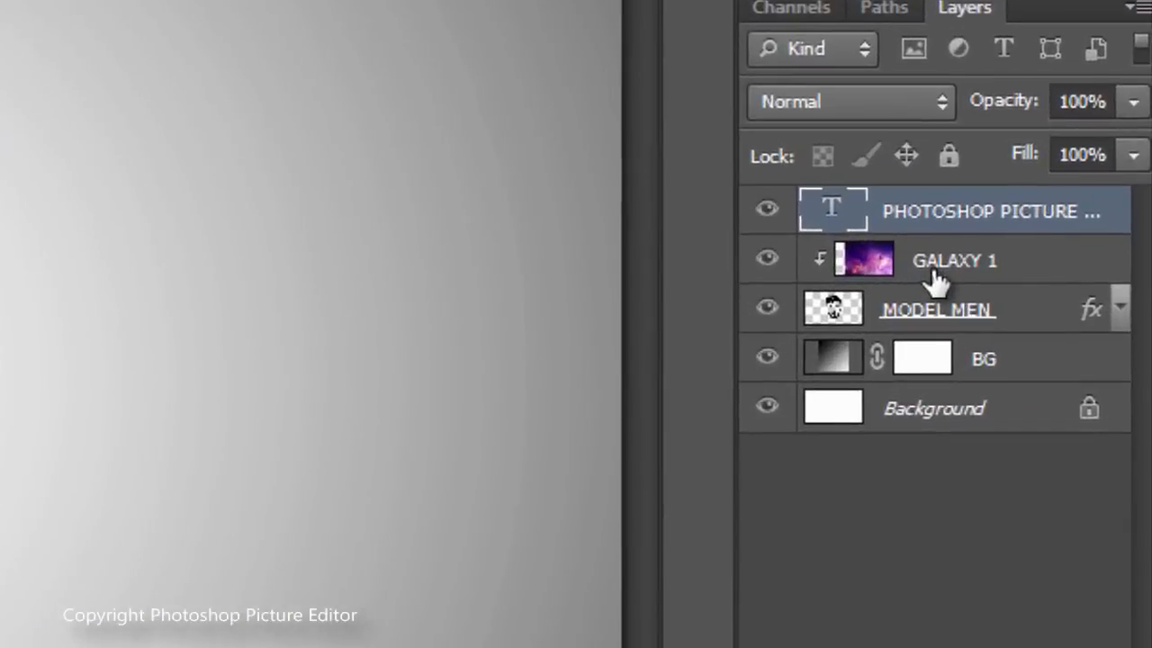
Duplicate the GALAXY 1 layer and rename the copy GALAXY 2
left_click(935, 274)
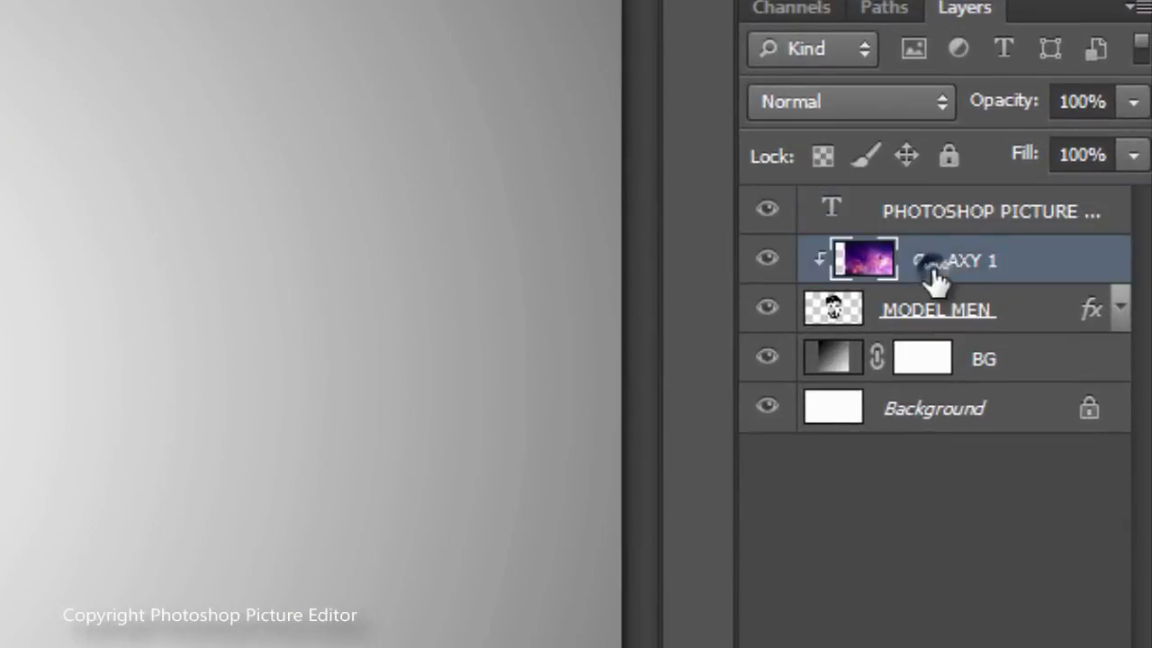
key("ctrl+j")
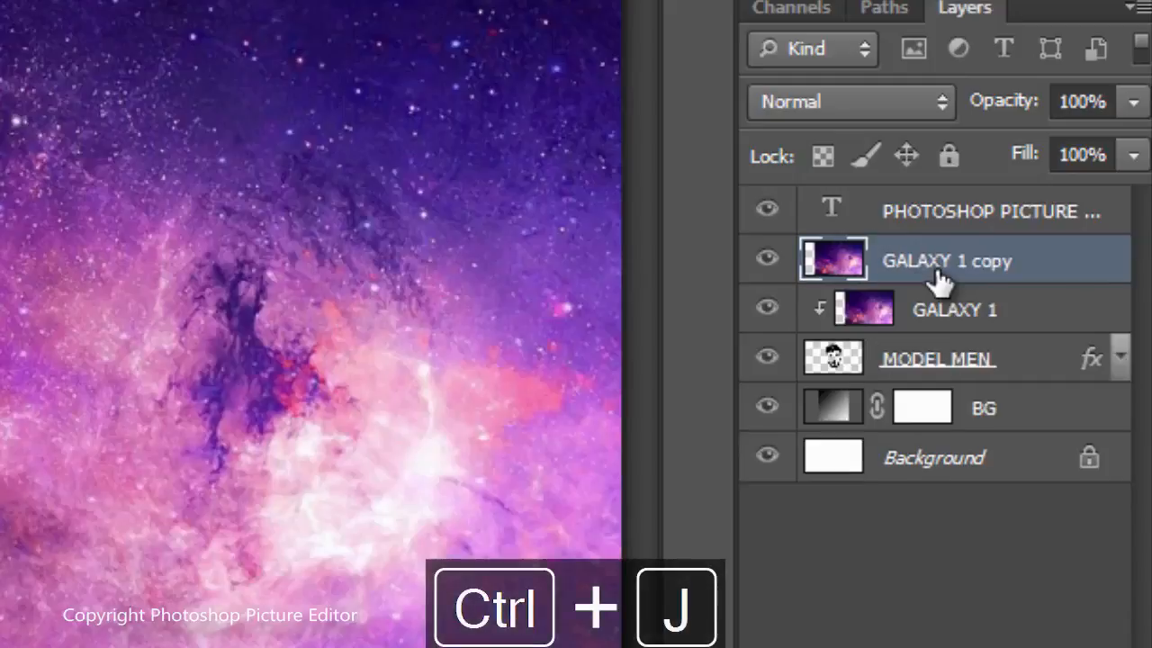
double_click(951, 263)
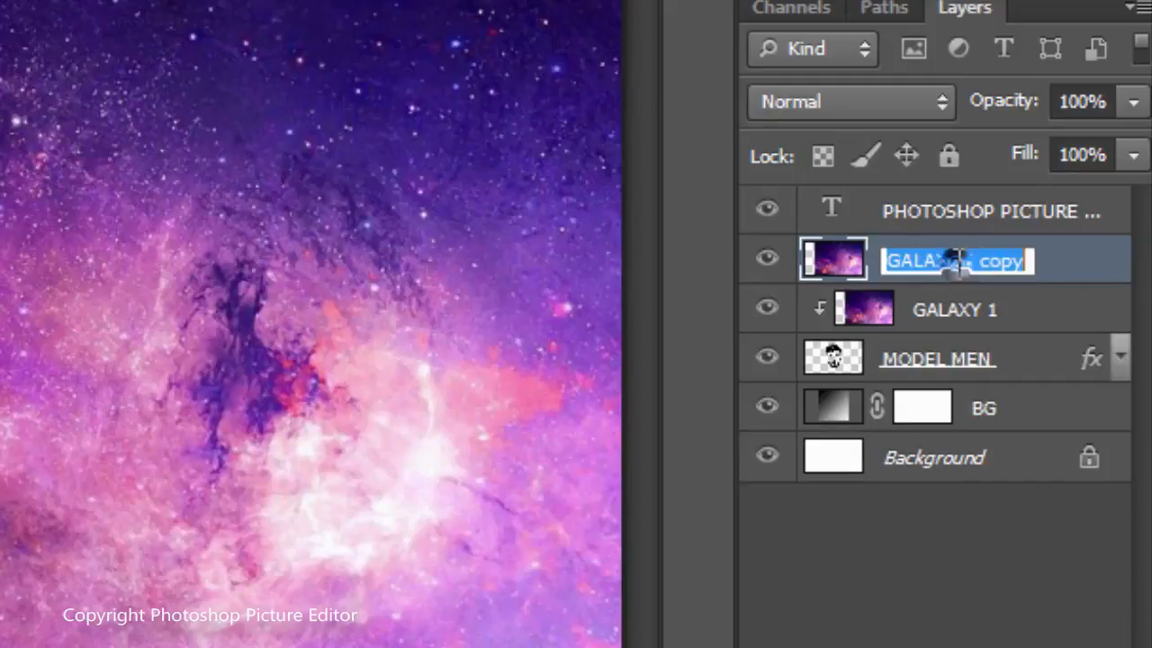
type("GALAXY")
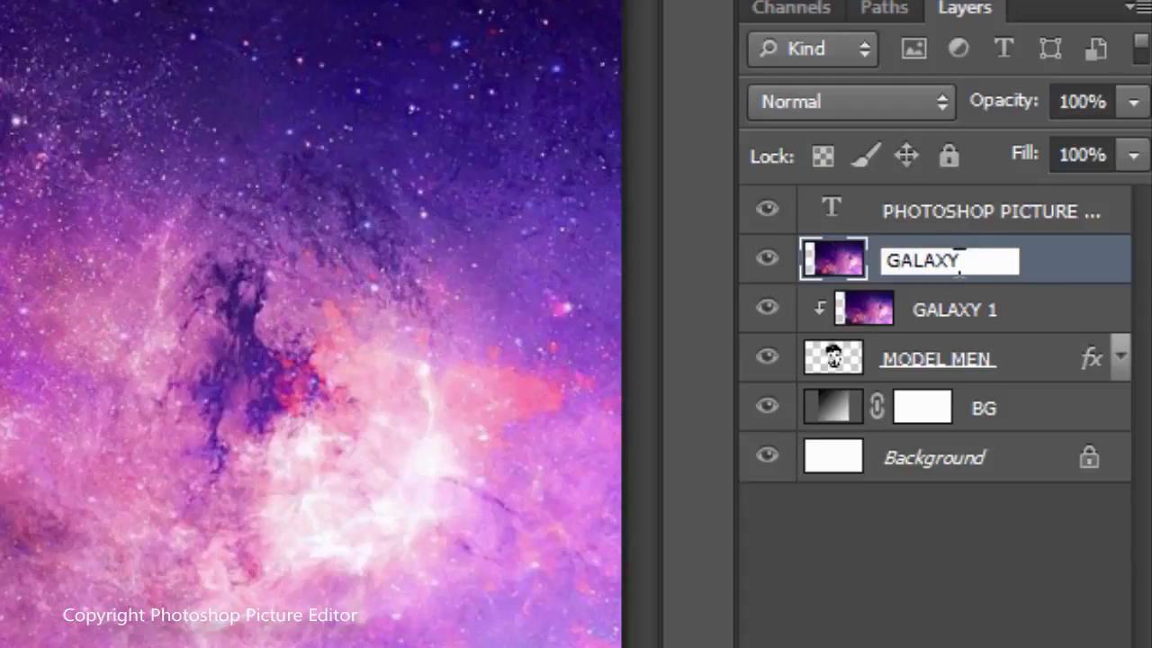
type(" 2")
left_click(1073, 270)
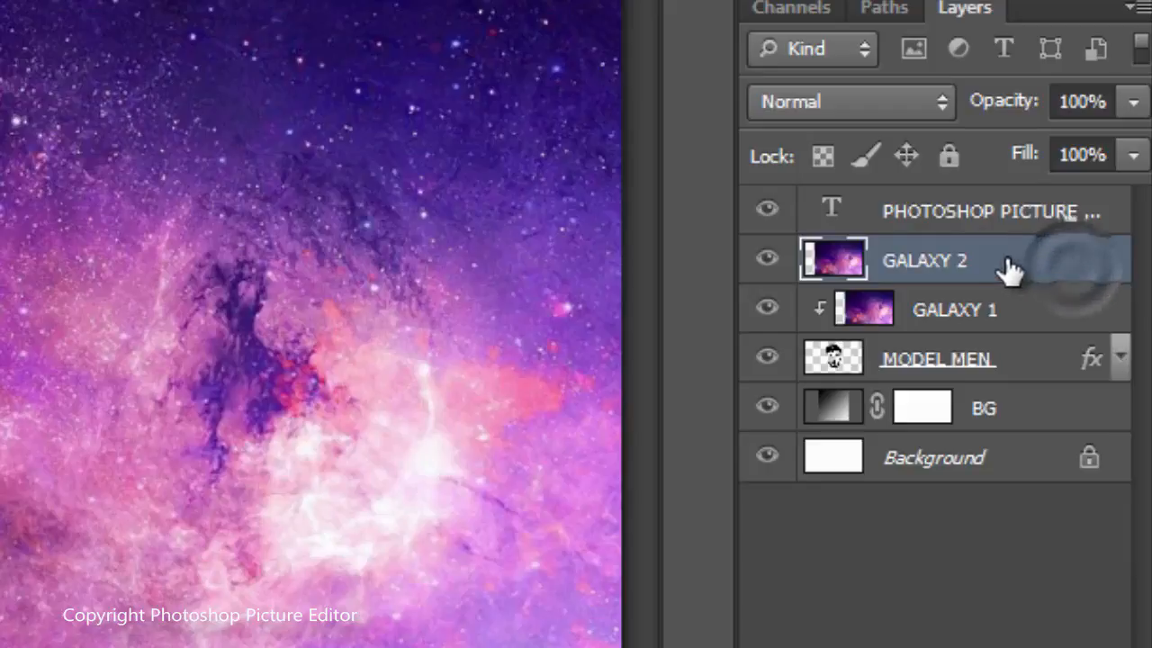
Move GALAXY 2 above the text layer, clip it to the text and reposition the galaxy image over the lettering
left_click_drag(997, 273, 997, 215)
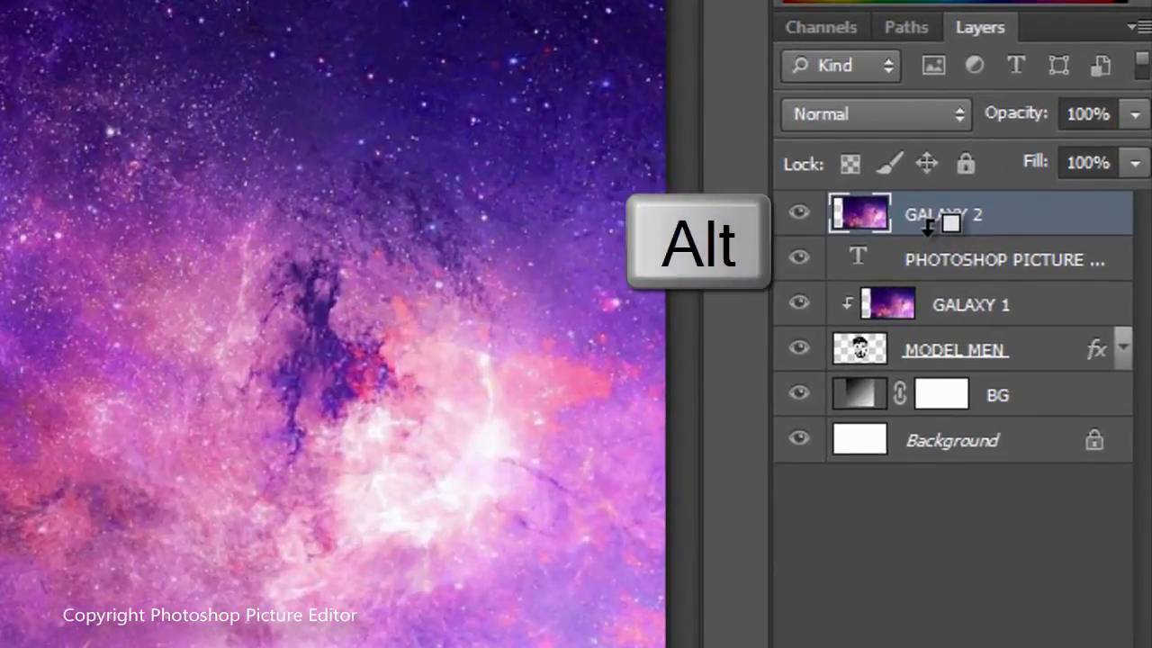
left_click(935, 225, "alt")
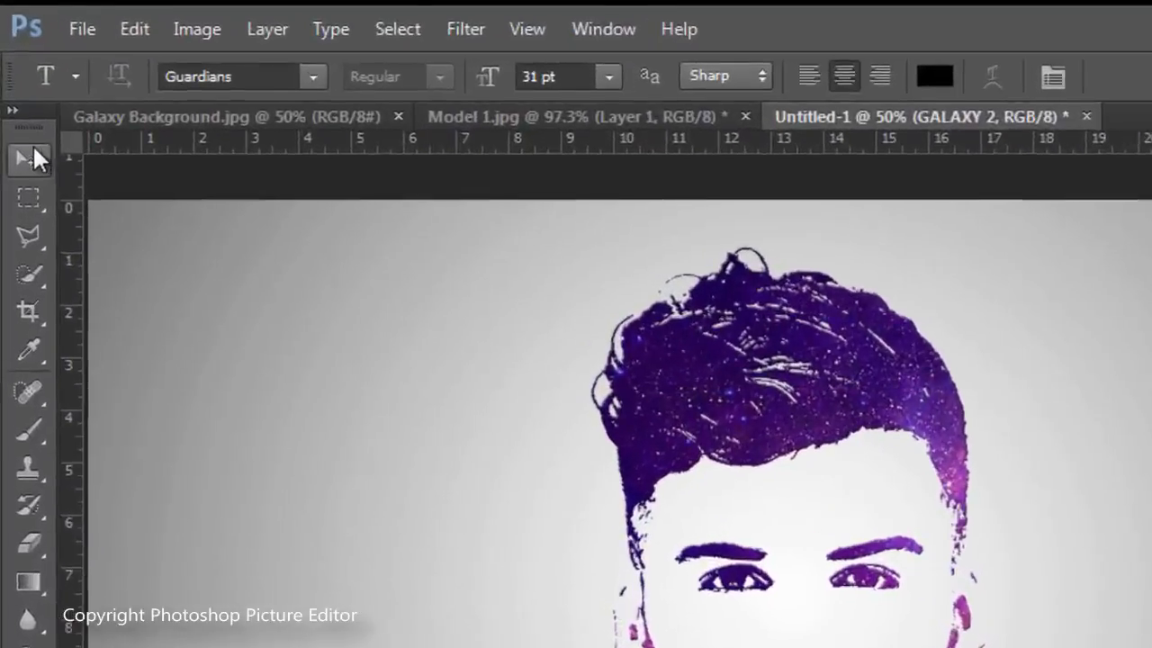
left_click(17, 105)
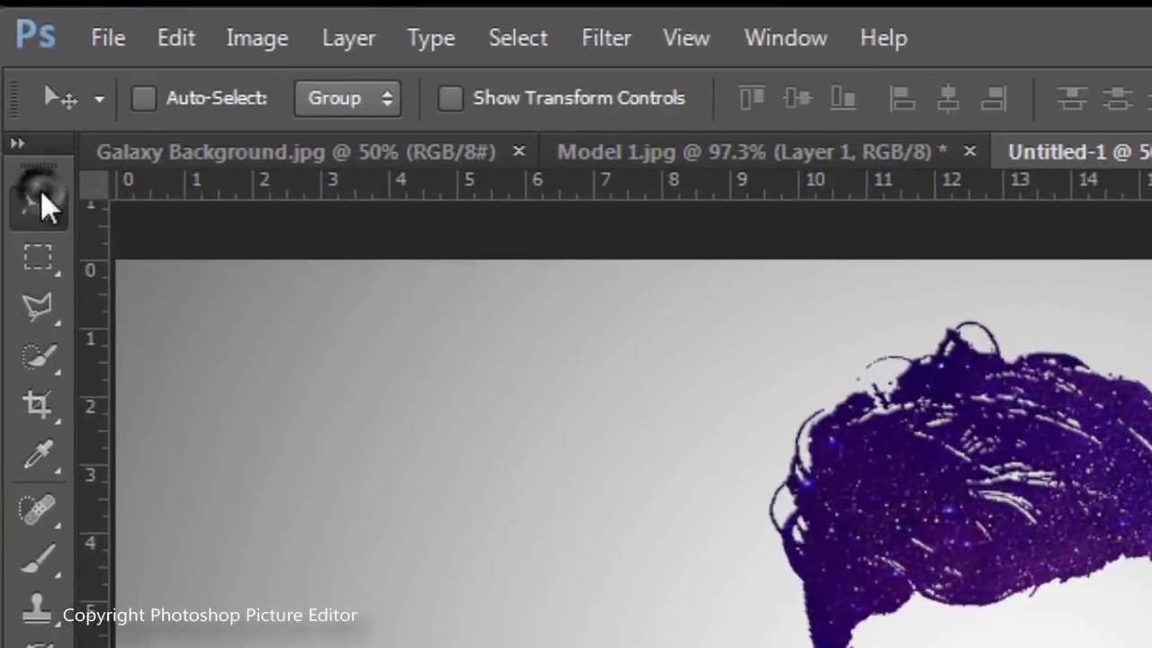
left_click_drag(848, 522, 442, 231)
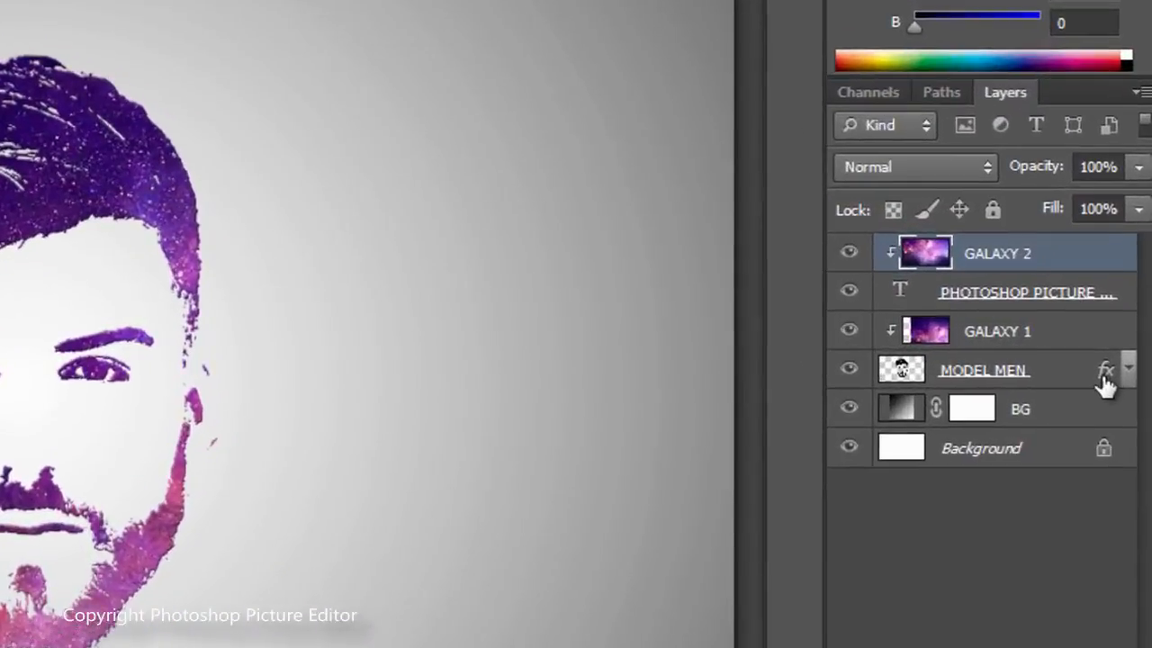
Copy the layer style from MODEL MEN to the PHOTOSHOP PICTURE EDITOR text layer and fit the image on screen
right_click(1102, 376)
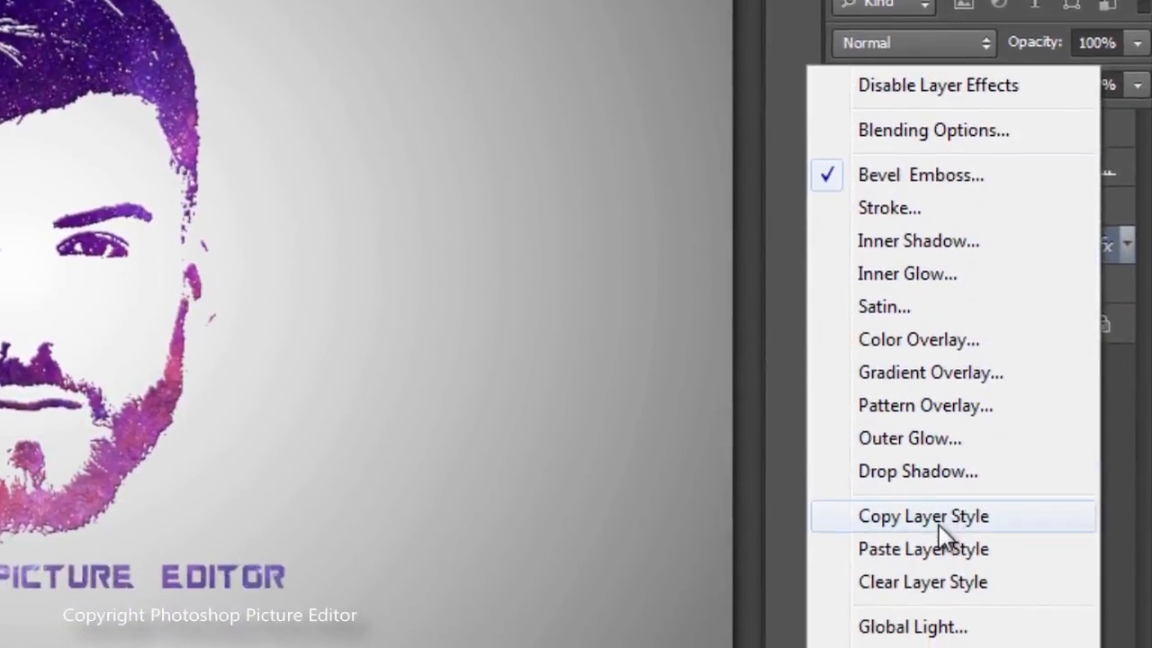
left_click(938, 522)
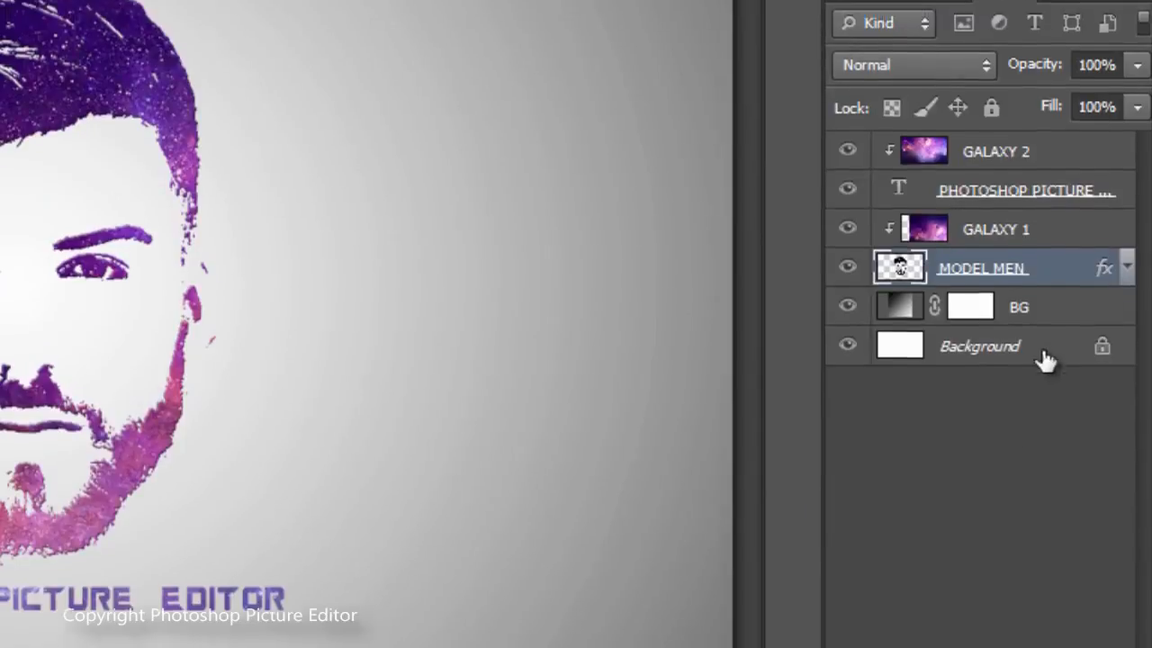
left_click(1067, 278)
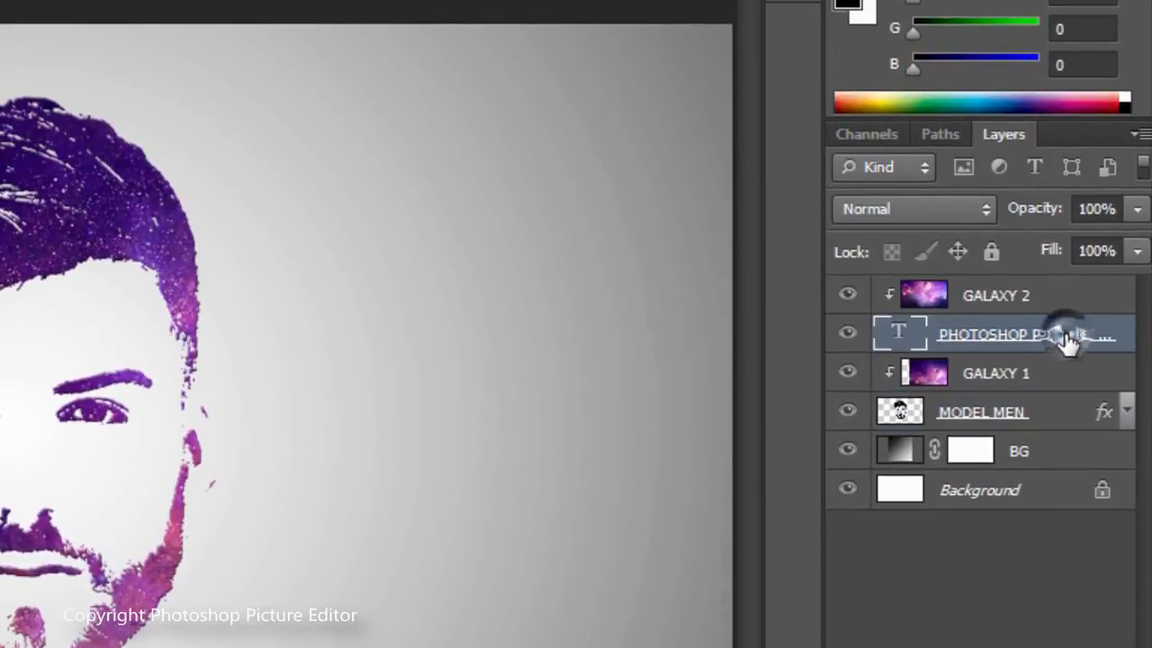
right_click(1097, 336)
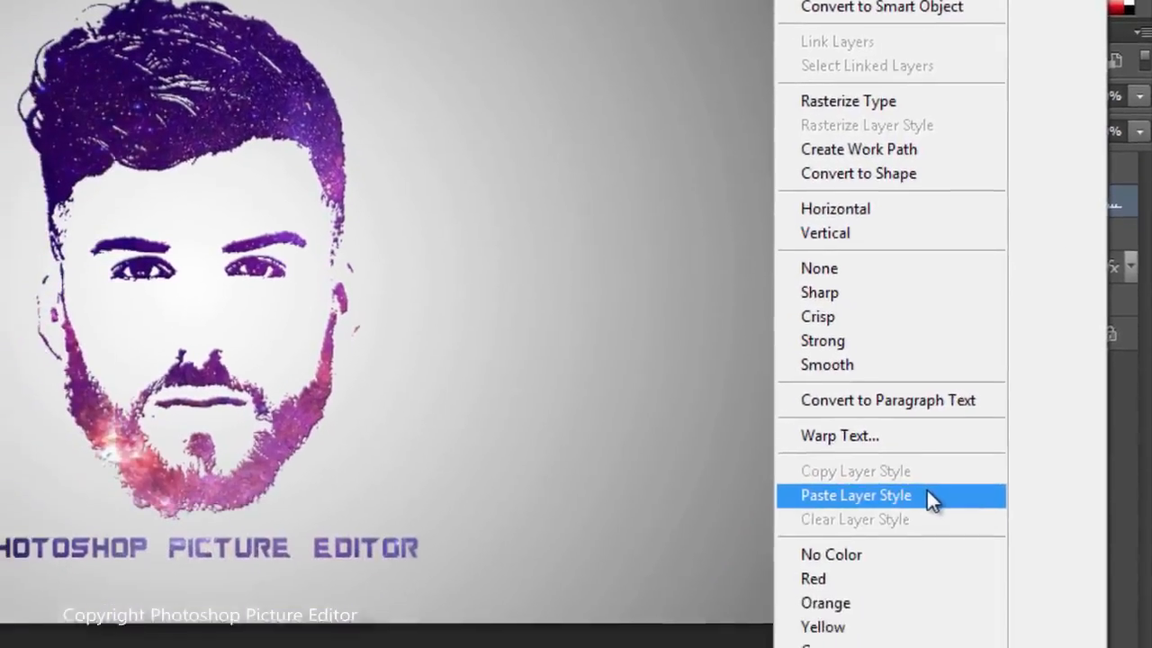
left_click(927, 496)
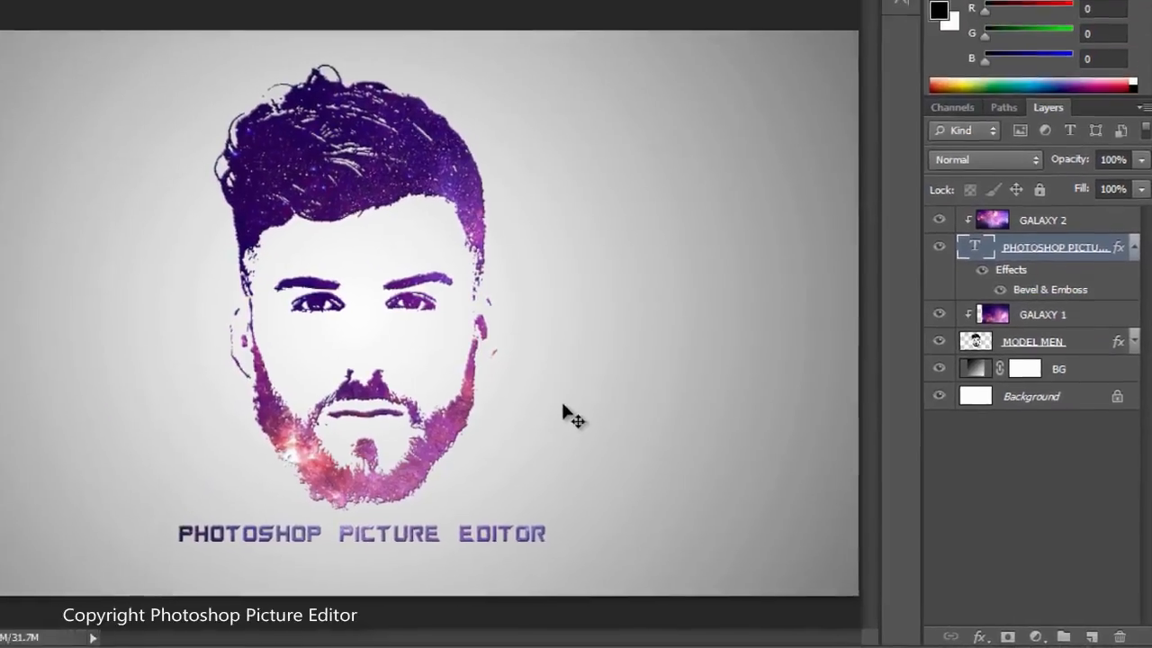
key("ctrl+0")
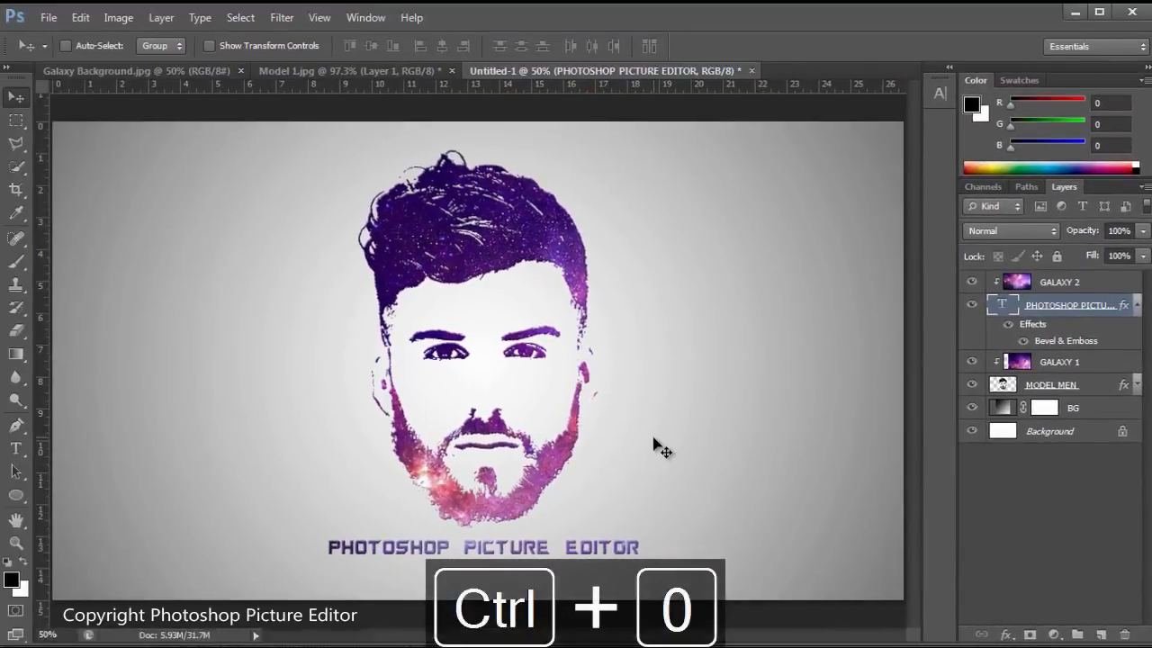